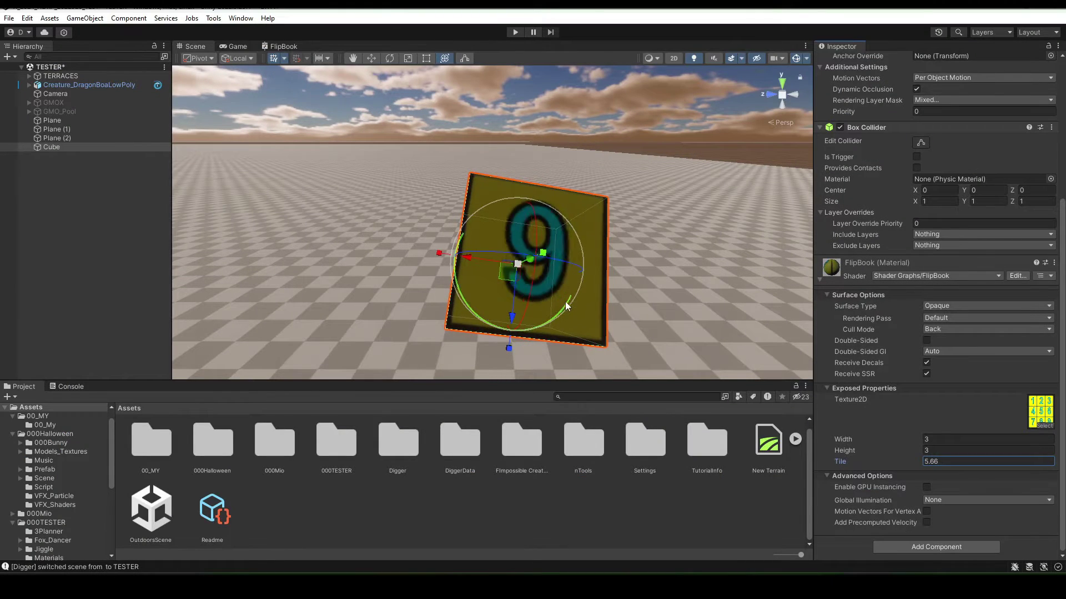
Rotate the finished cube so it is seen corner-on, showing its numbered faces
mouse_move(557, 288)
left_mouse_down()
mouse_move(523, 361)
mouse_move(645, 372)
mouse_move(714, 291)
mouse_move(667, 251)
mouse_move(545, 244)
mouse_move(477, 165)
left_mouse_up()
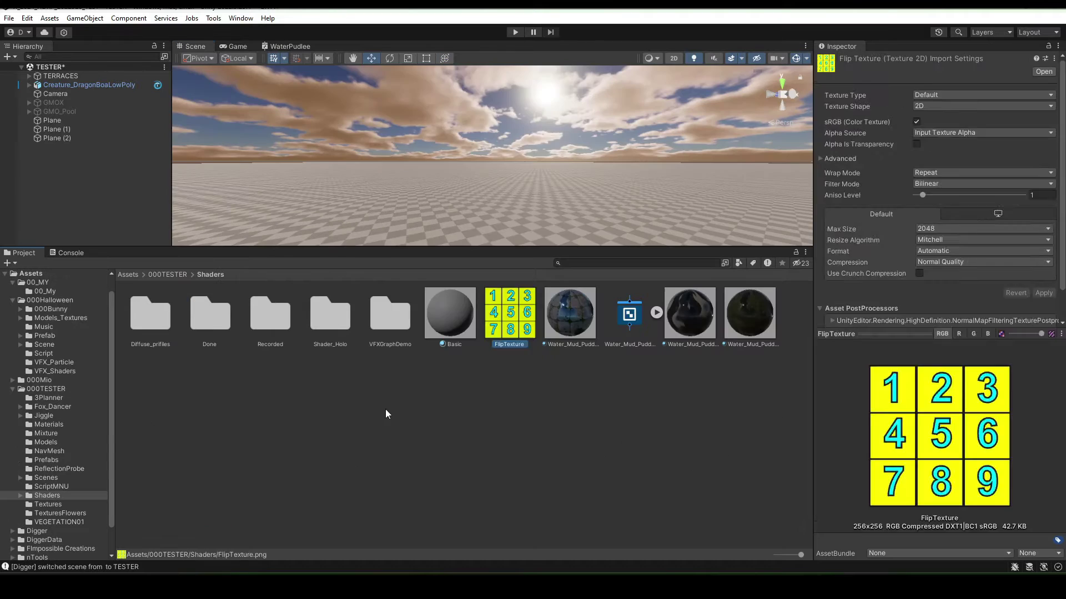
Create a new HDRP Lit Shader Graph asset in the Shaders folder and name it FlipBook
right_click(387, 414)
mouse_move(418, 66)
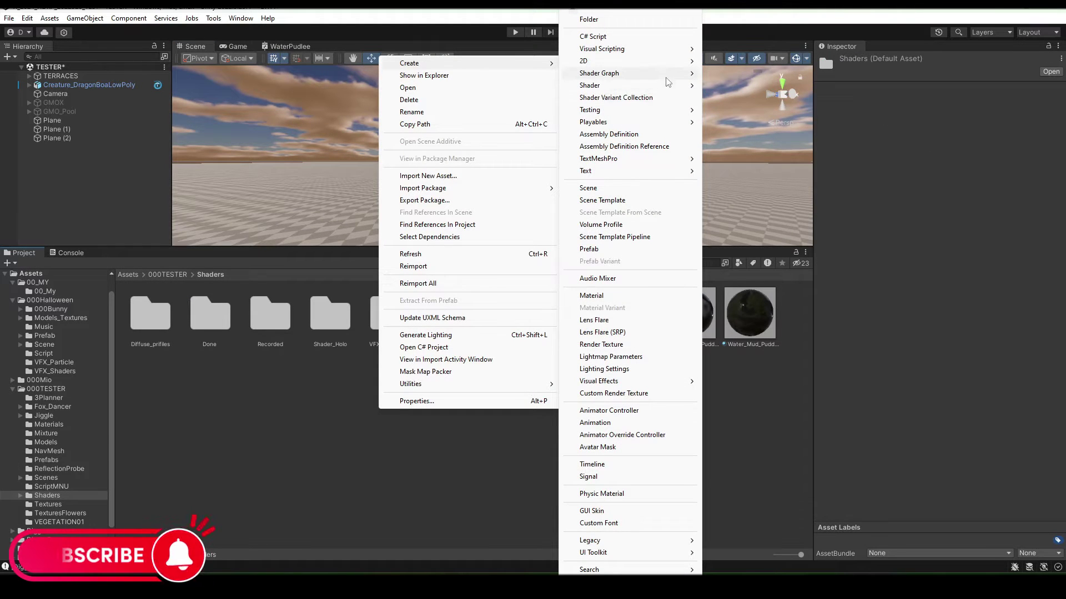
mouse_move(669, 78)
mouse_move(749, 74)
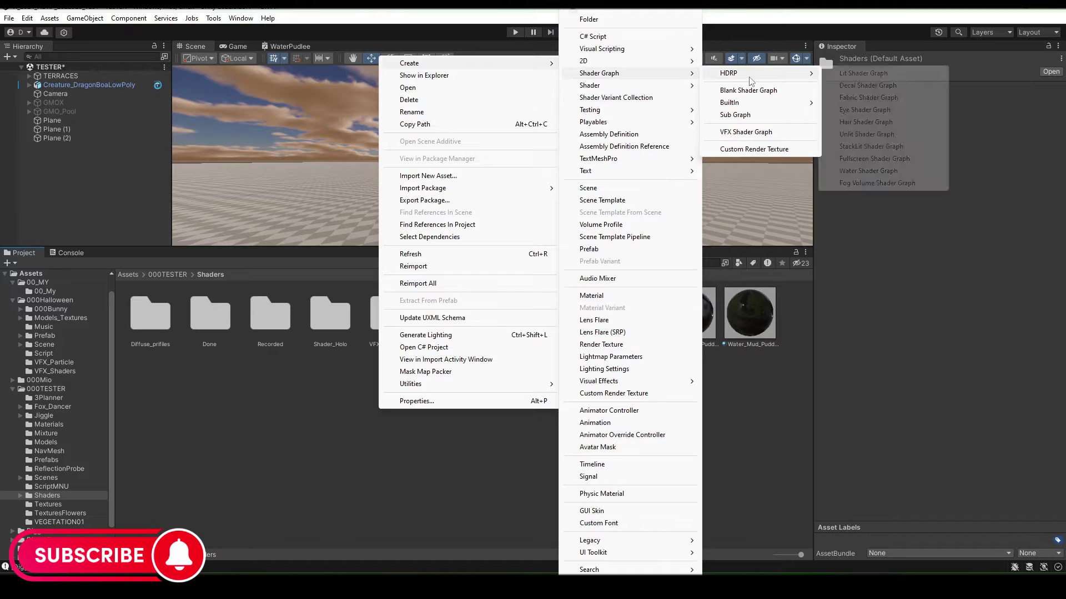
left_click(867, 78)
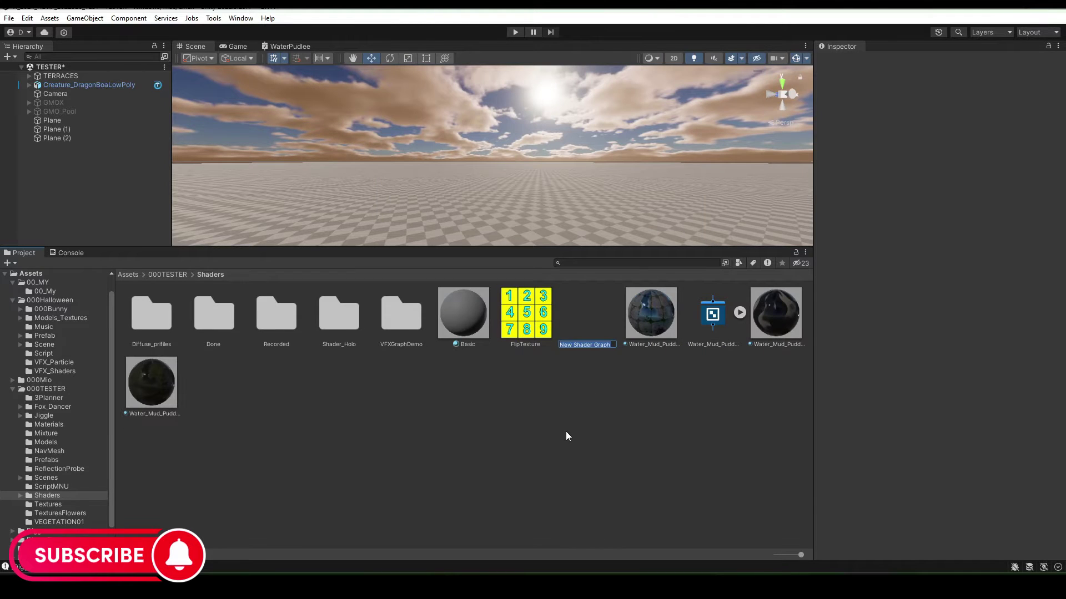
type("Flip")
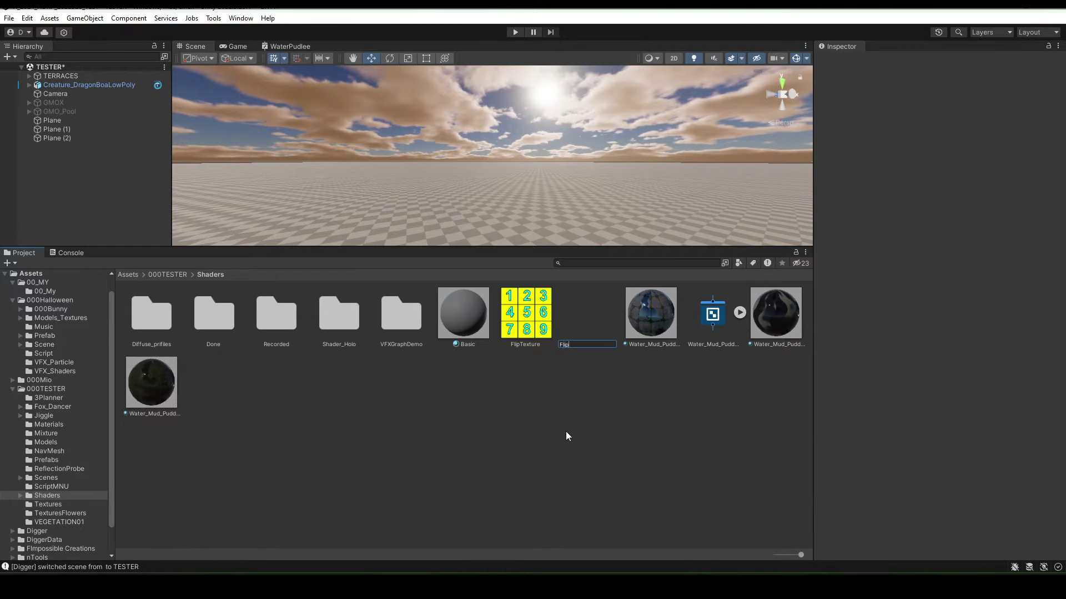
type("Book")
key("Return")
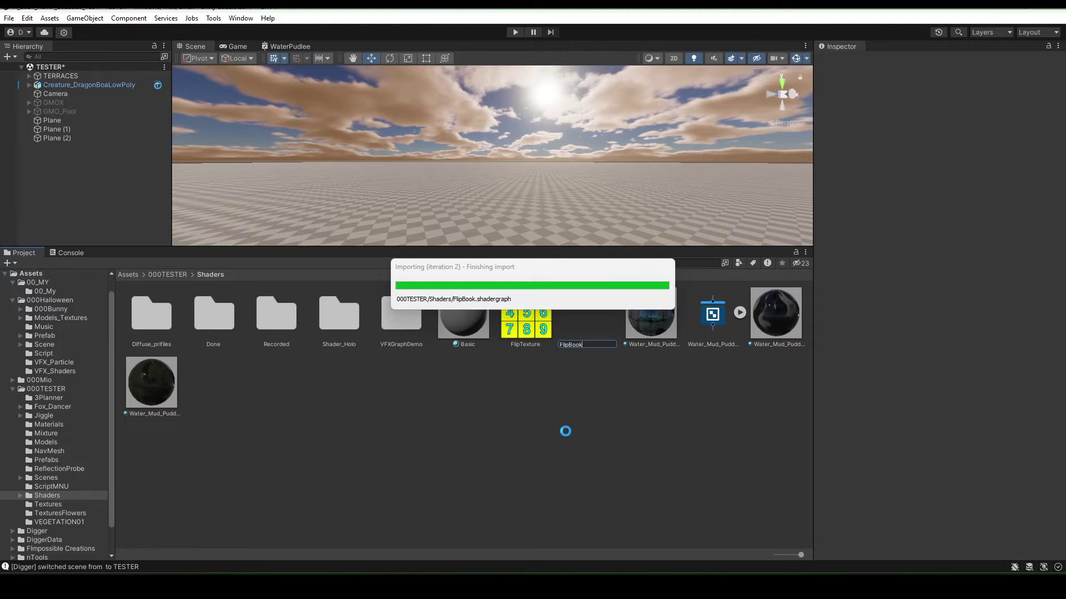
Create a new material in the Shaders folder named FlipBook
right_click(542, 384)
mouse_move(618, 37)
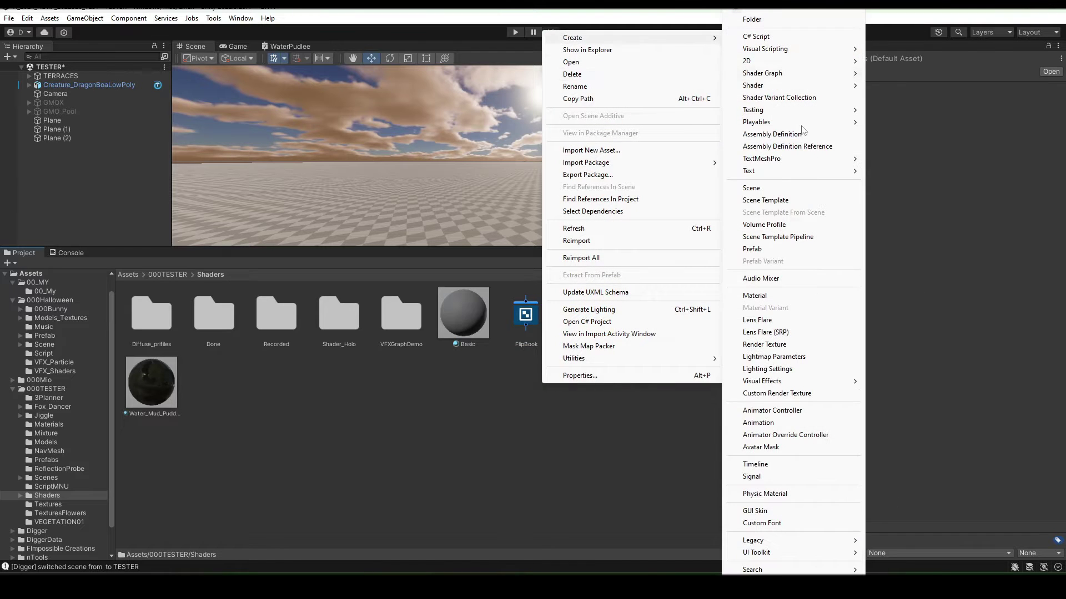
left_click(756, 296)
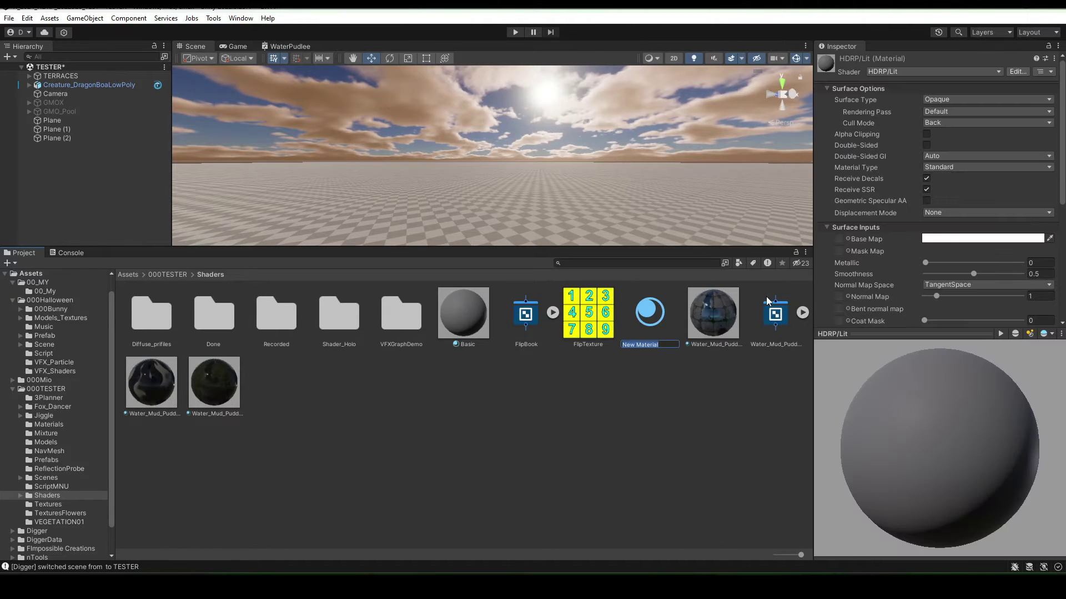
type("FlipB")
type("ook")
key("Return")
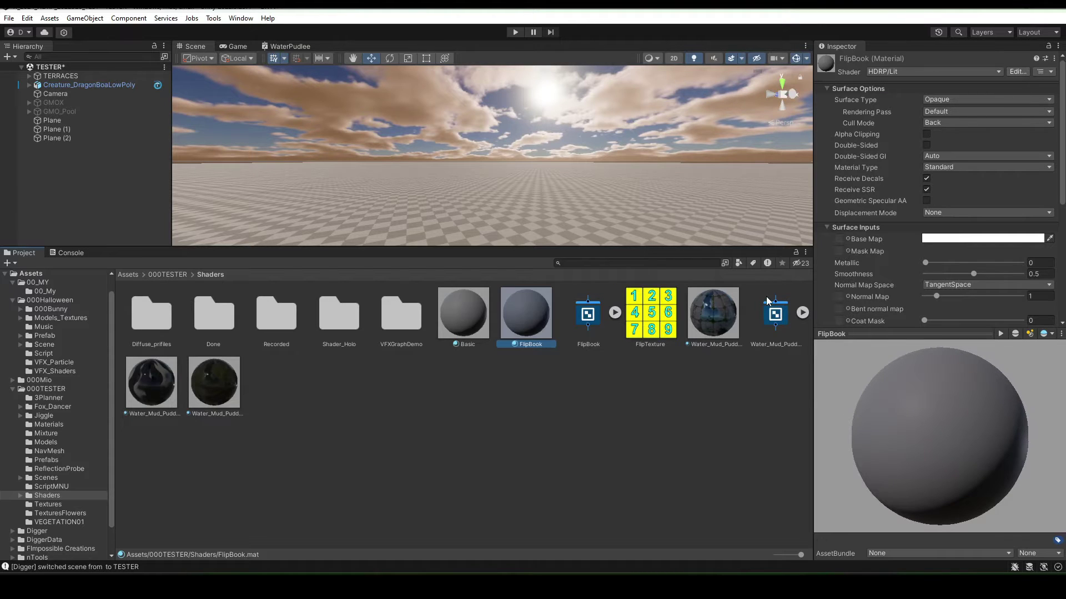
Make the FlipBook material use the FlipBook shader graph
left_click(557, 362)
left_click(537, 314)
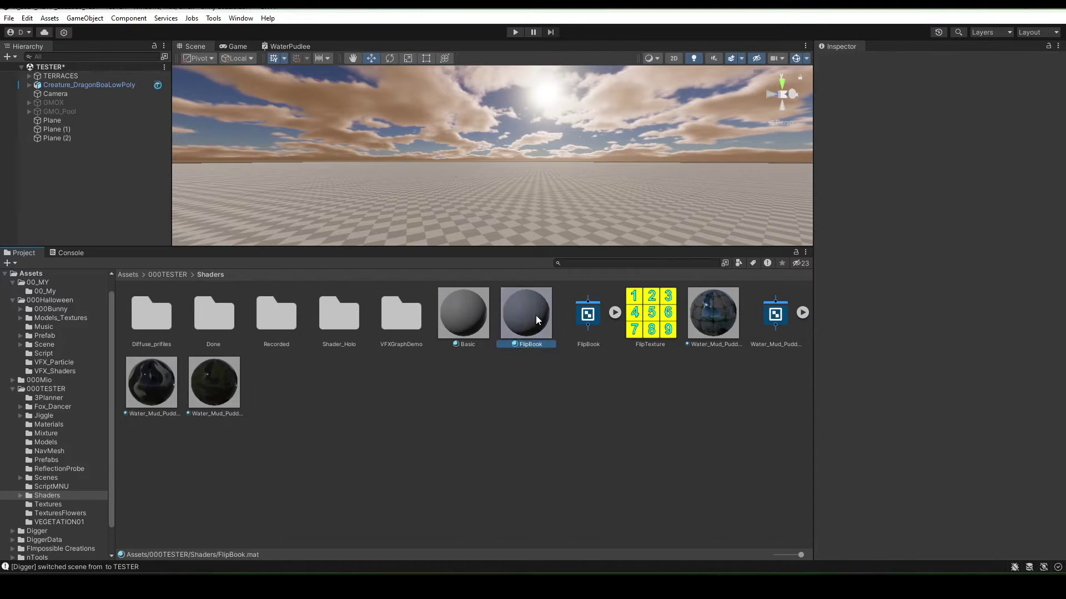
left_click_drag(587, 329, 525, 312)
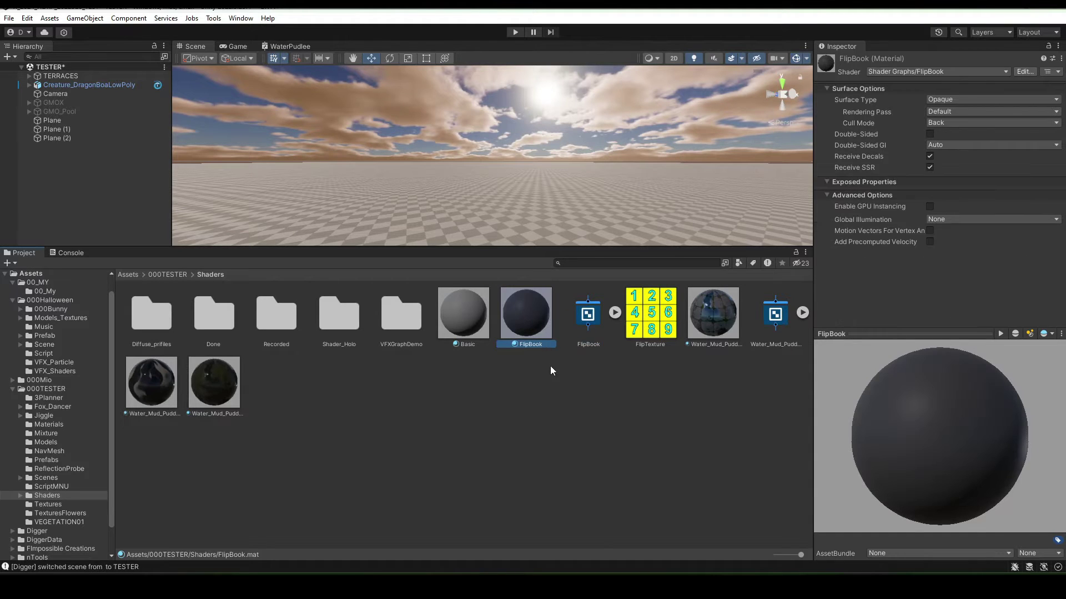
Add a Cube to the scene, frame it, and apply the FlipBook material to it
right_click(73, 174)
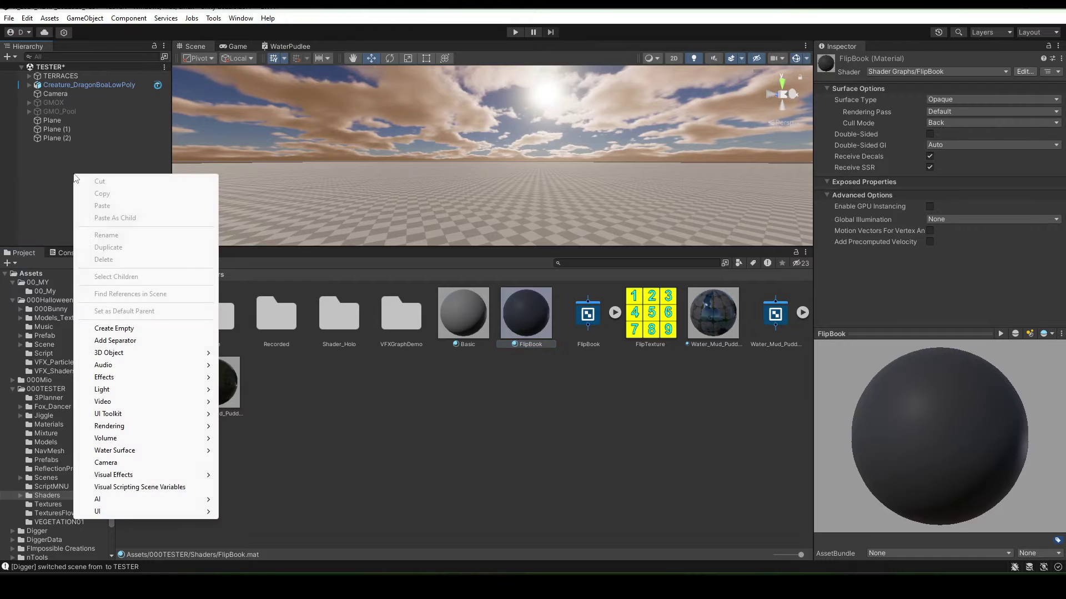
mouse_move(125, 356)
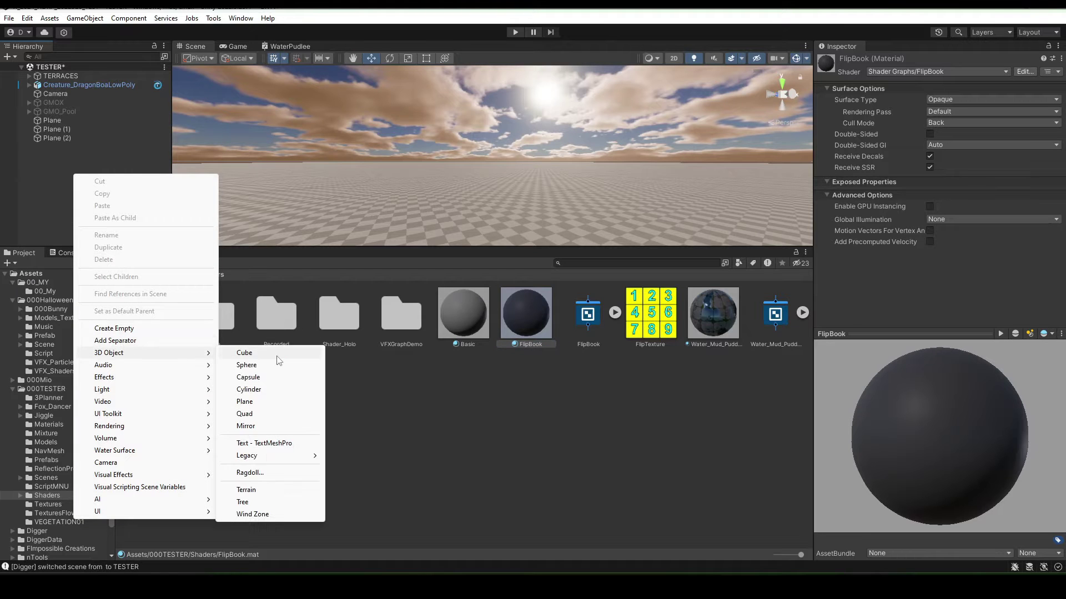
left_click(258, 353)
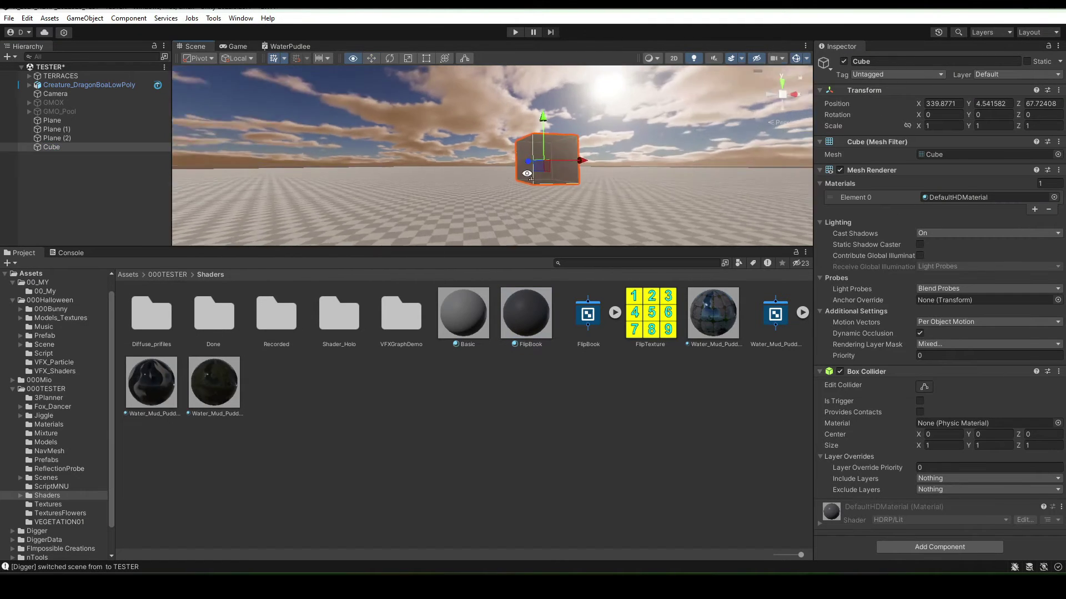
right_click_drag(500, 211, 768, 323)
key("f")
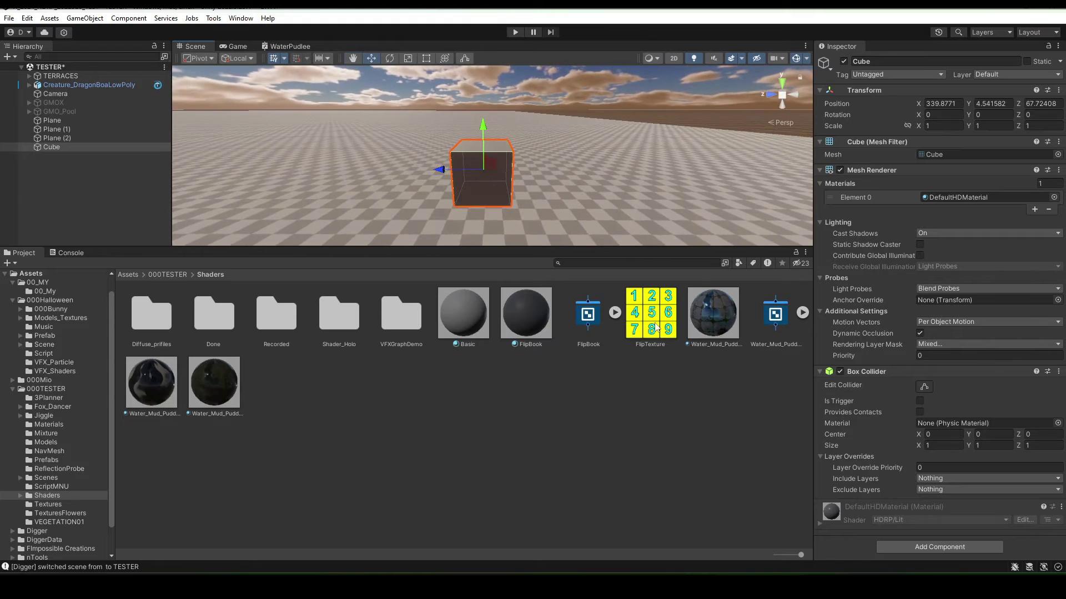
left_click_drag(528, 325, 482, 177)
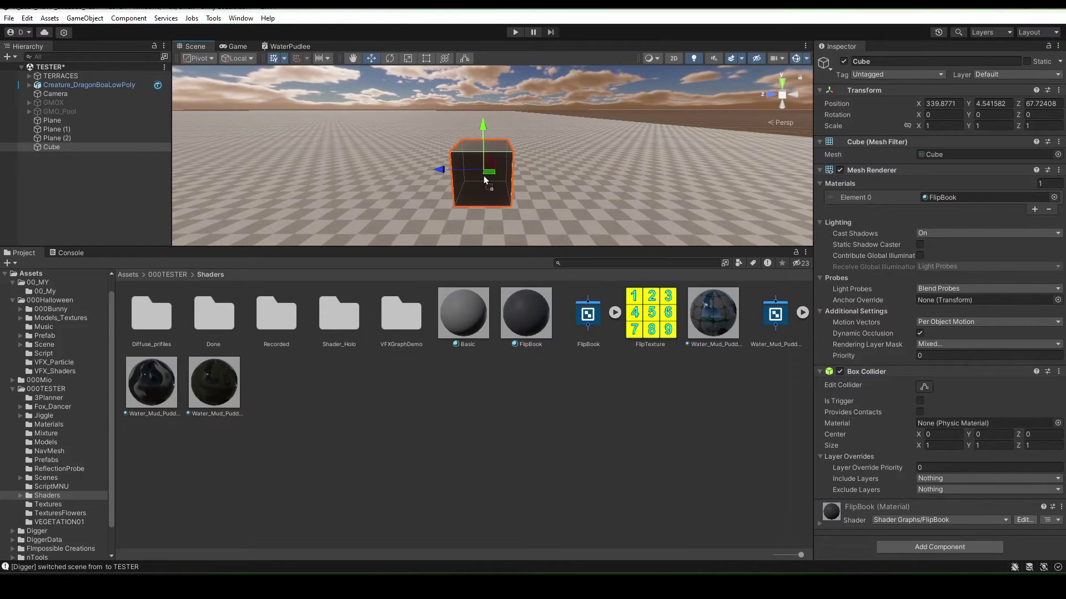
left_click(586, 317)
Open the FlipBook shader graph and add a Flipbook node, moved up and left
double_click(586, 318)
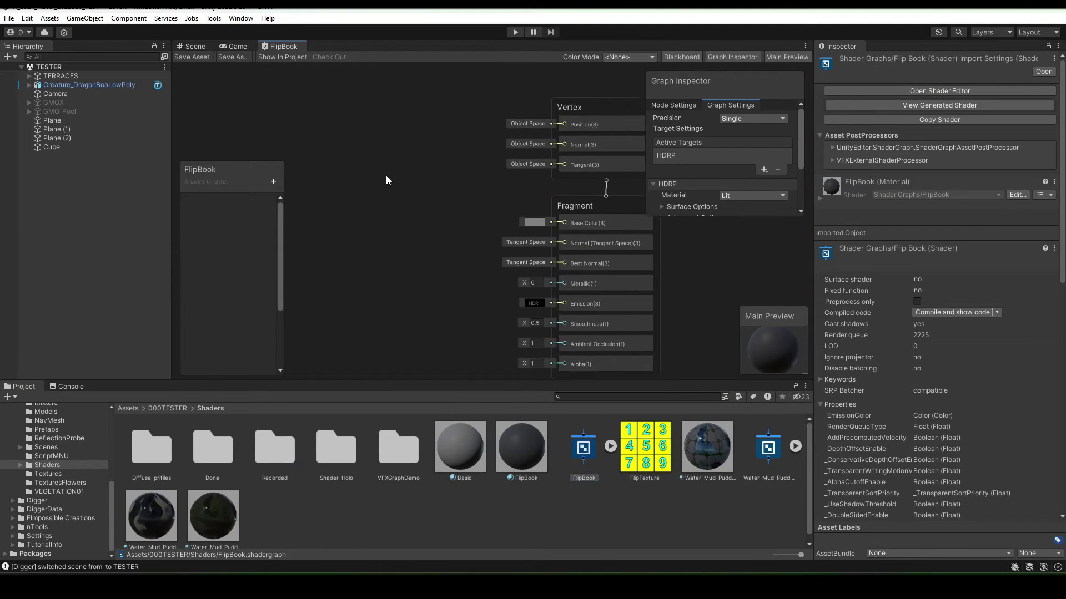
key("space")
type("flip")
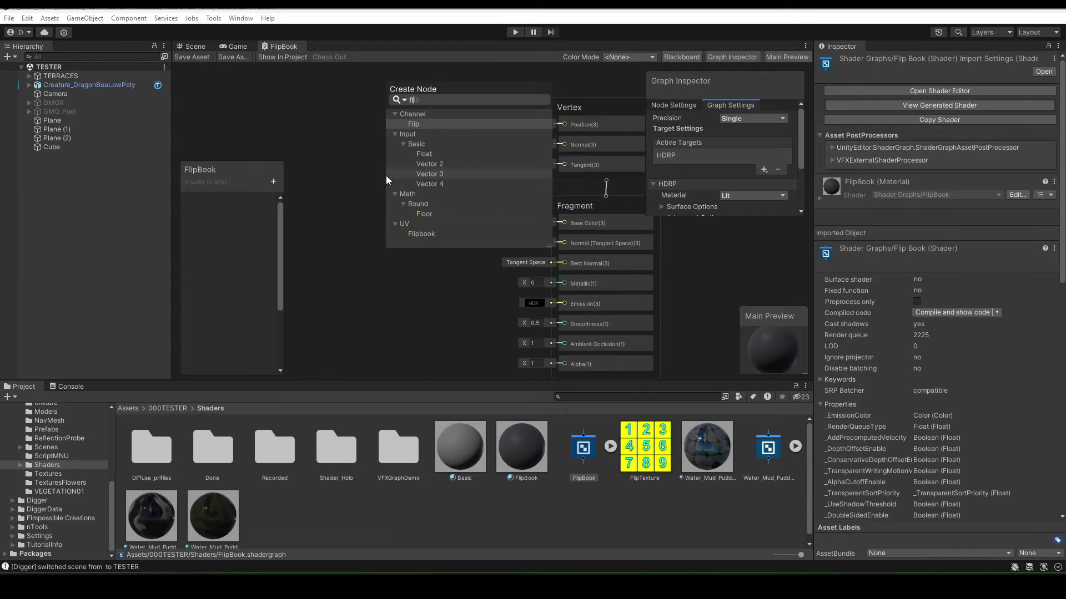
key("Down")
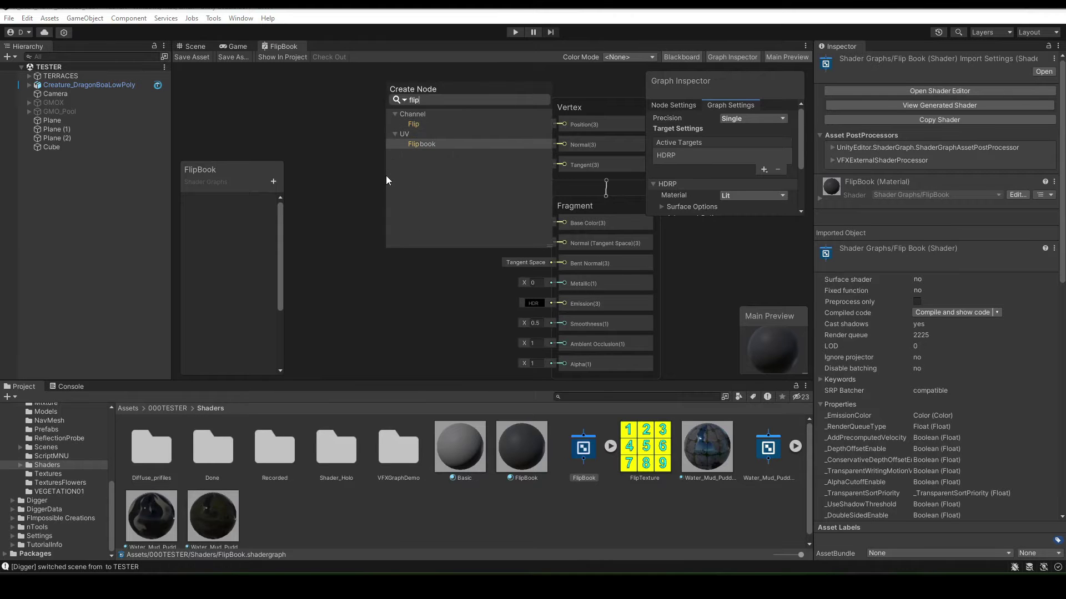
key("Return")
middle_click_drag(406, 168, 453, 164)
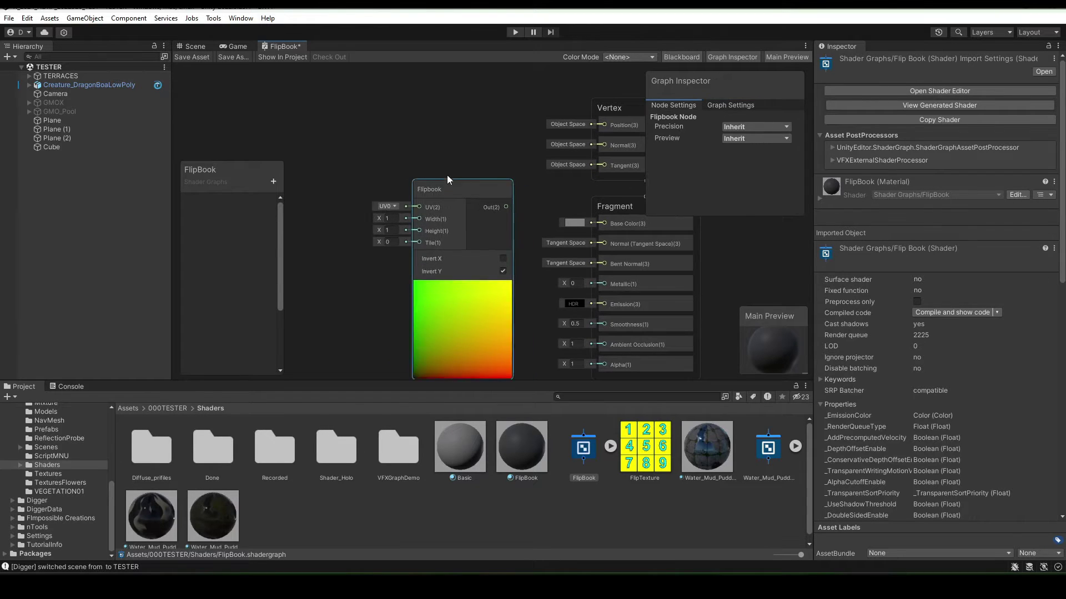
left_click_drag(447, 176, 410, 118)
Add two Float properties named Width and Height to the Blackboard
left_click(274, 182)
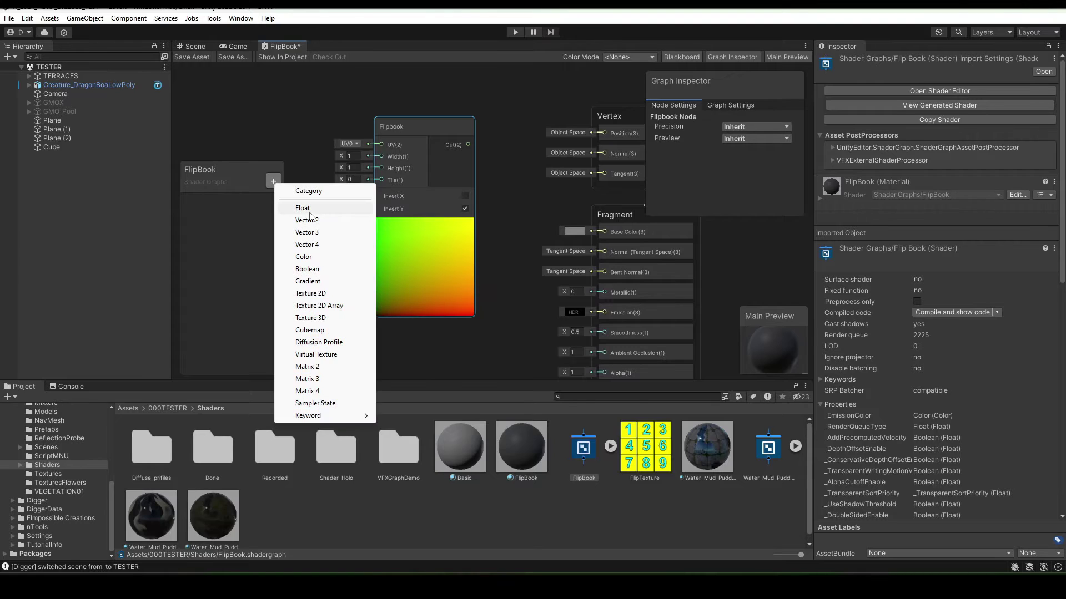
left_click(308, 210)
type("Wi")
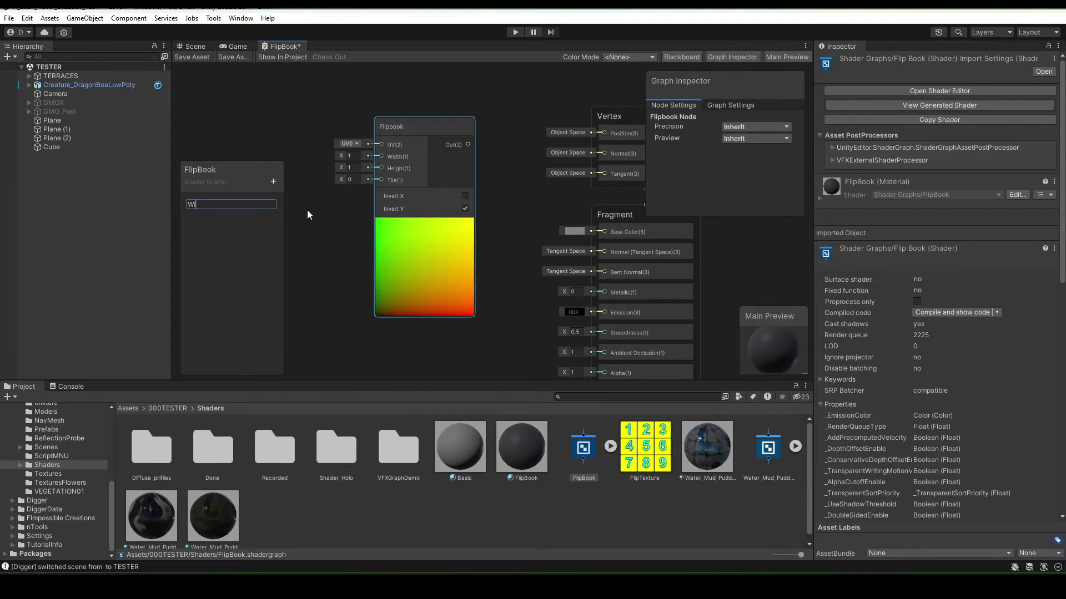
type("dth")
key("Return")
left_click(274, 182)
left_click(298, 208)
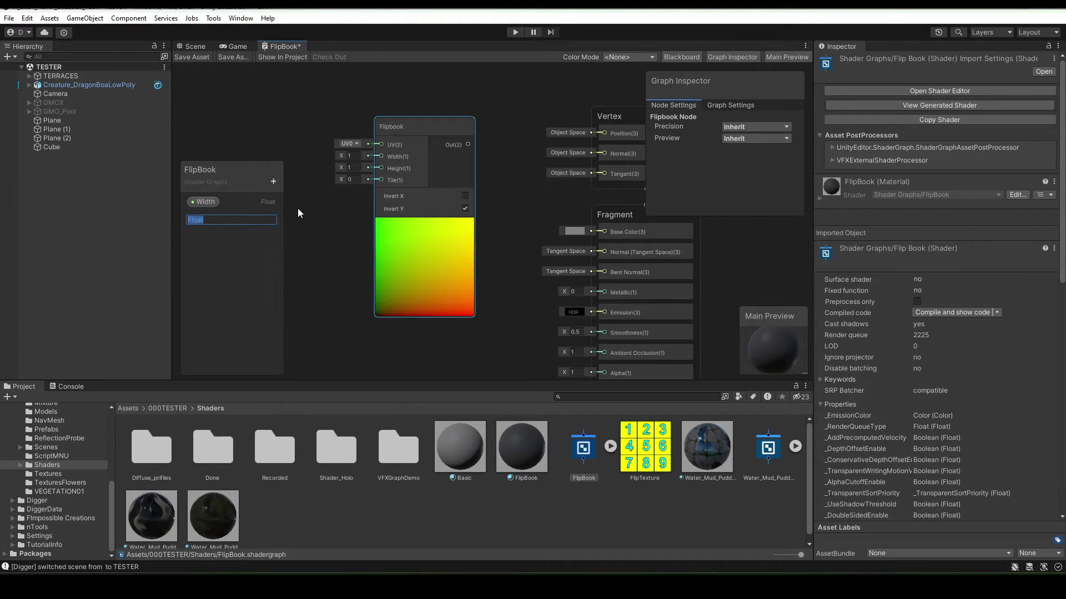
type("Height")
key("Return")
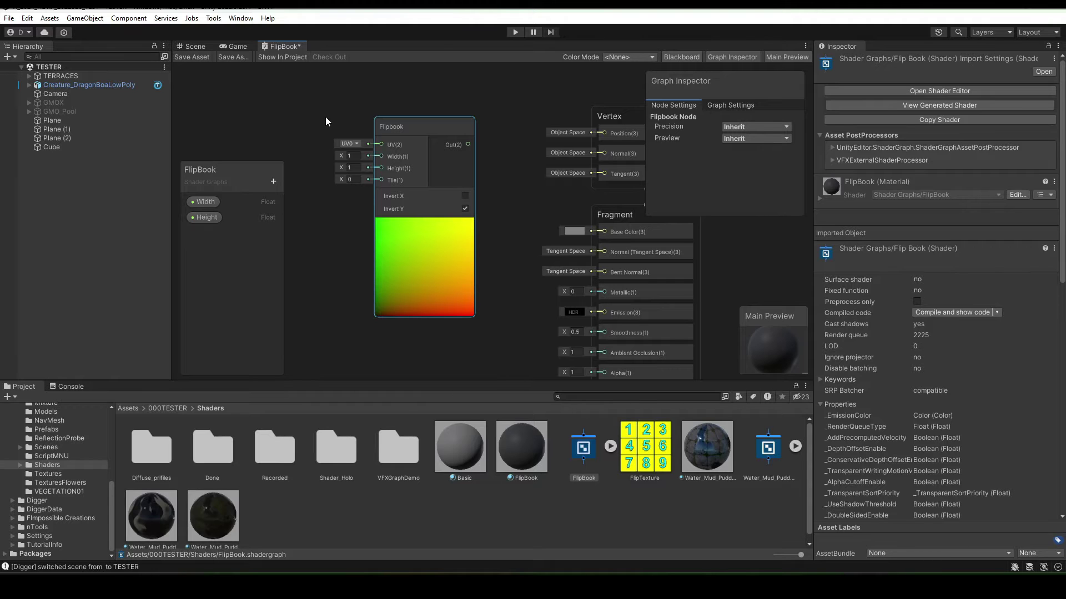
middle_click_drag(324, 119, 360, 151)
left_click_drag(432, 150, 340, 118)
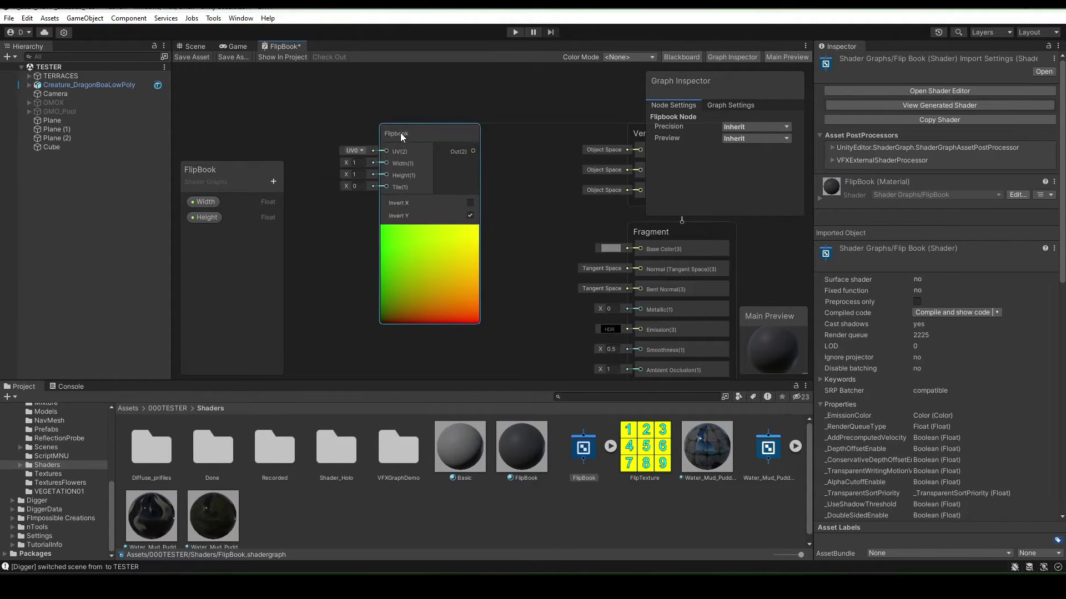
Add a Sample Texture 2D node fed by the Flipbook output as UV
left_click_drag(414, 136, 469, 177)
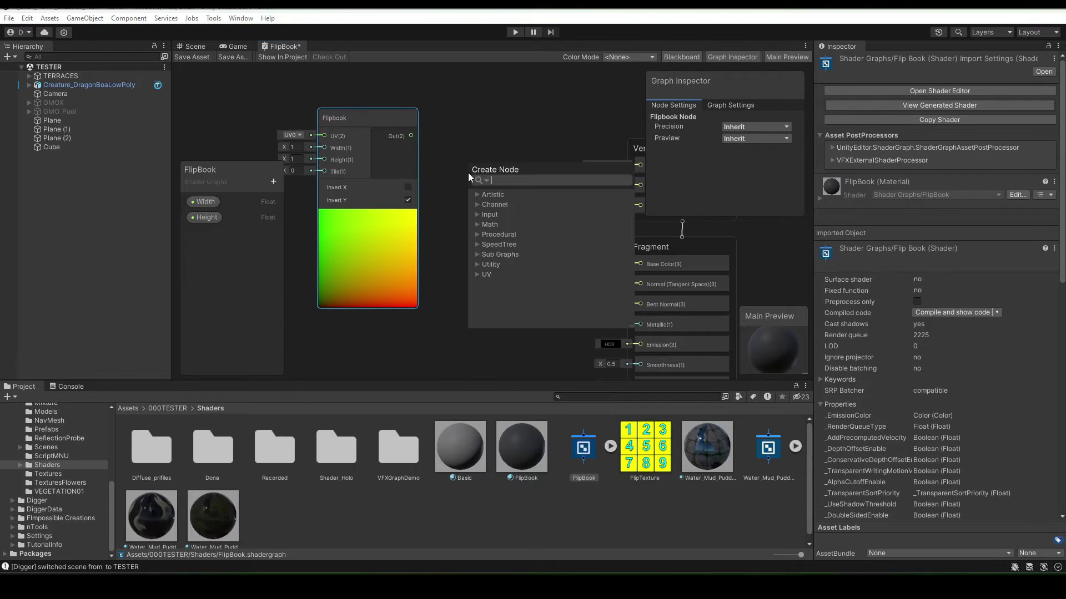
type("sampl")
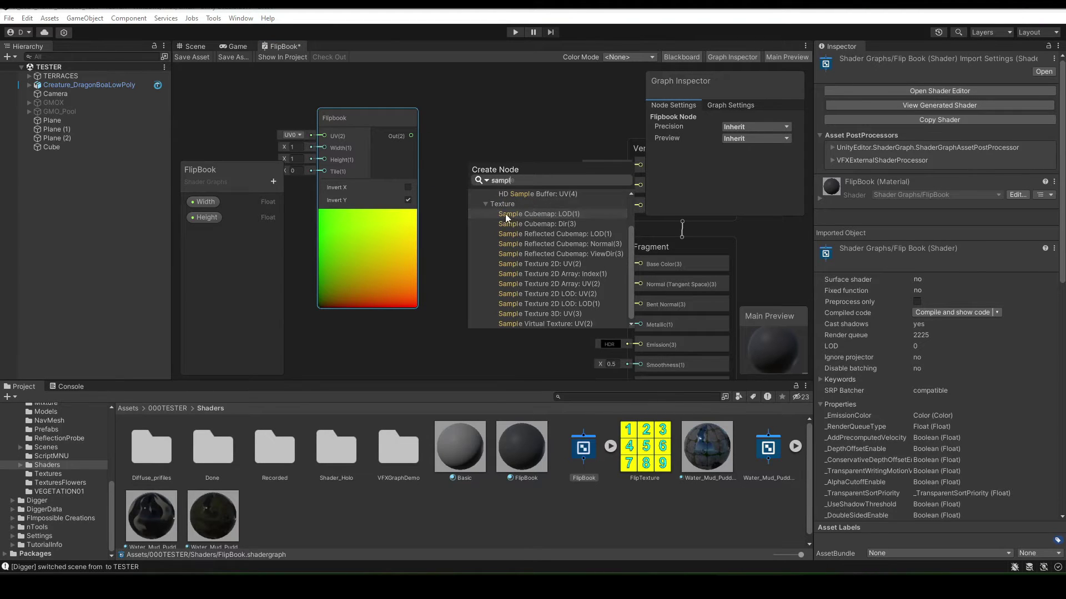
scroll(554, 231, "up", 2)
scroll(554, 231, "down", 2)
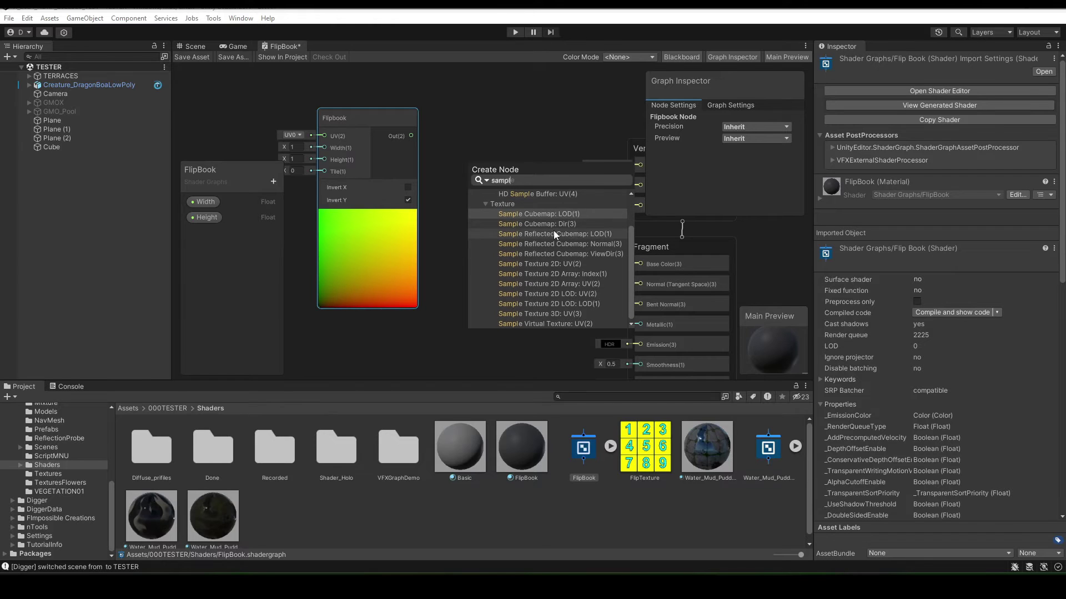
left_click(531, 267)
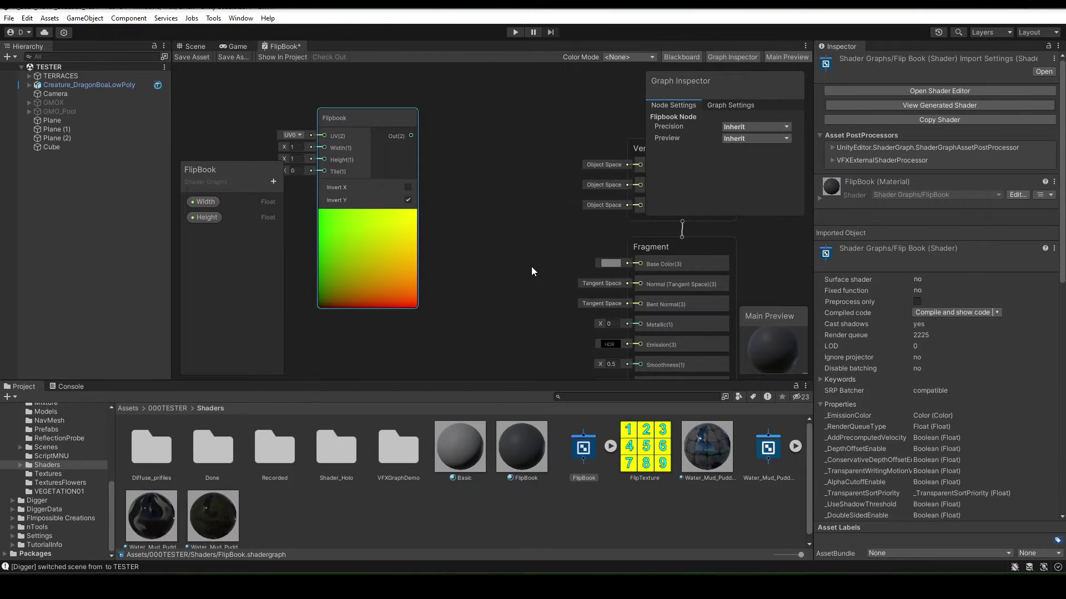
middle_click_drag(532, 130, 555, 138)
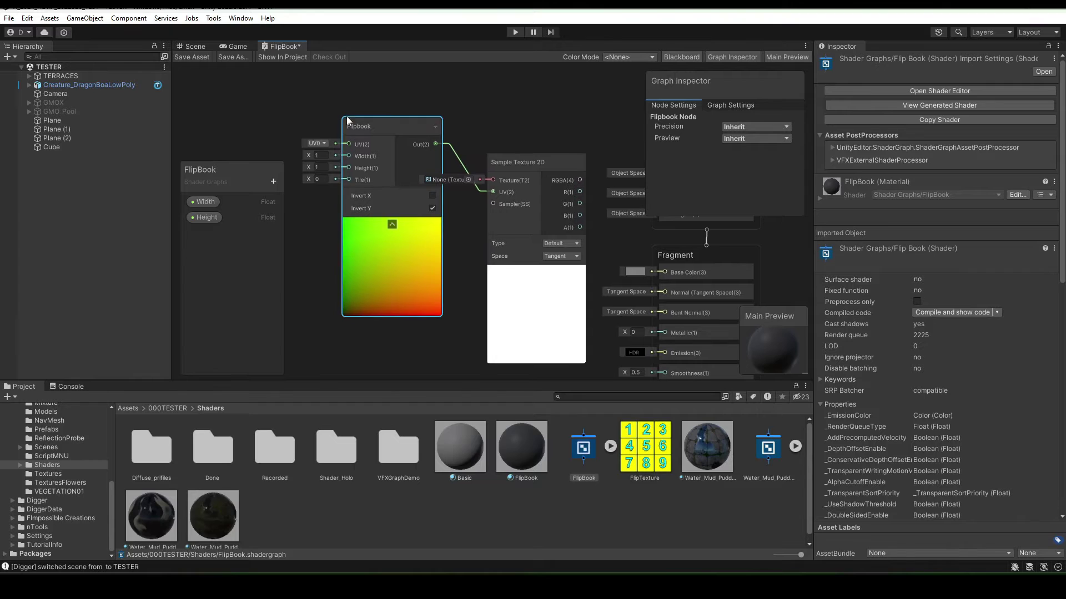
left_click_drag(358, 127, 331, 141)
Add a Texture2D property and connect it to the sampler's Texture input
left_click(273, 182)
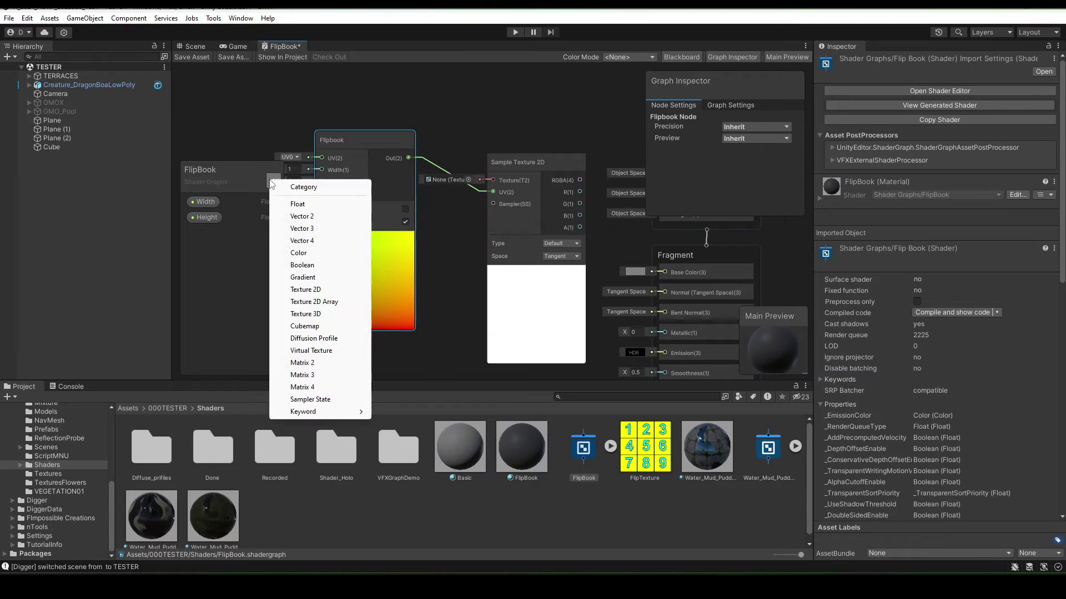
left_click(305, 289)
key("Return")
left_click_drag(213, 232, 206, 201)
mouse_move(348, 119)
left_mouse_down()
mouse_move(358, 106)
mouse_move(488, 188)
left_mouse_up()
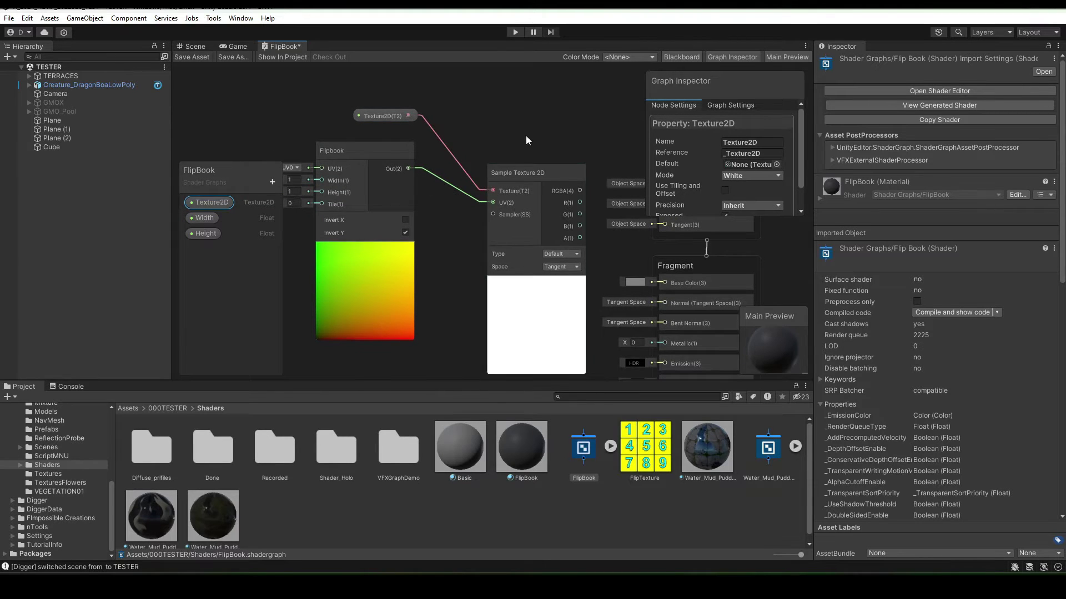
mouse_move(526, 135)
middle_mouse_down()
mouse_move(528, 97)
mouse_move(543, 104)
middle_mouse_up()
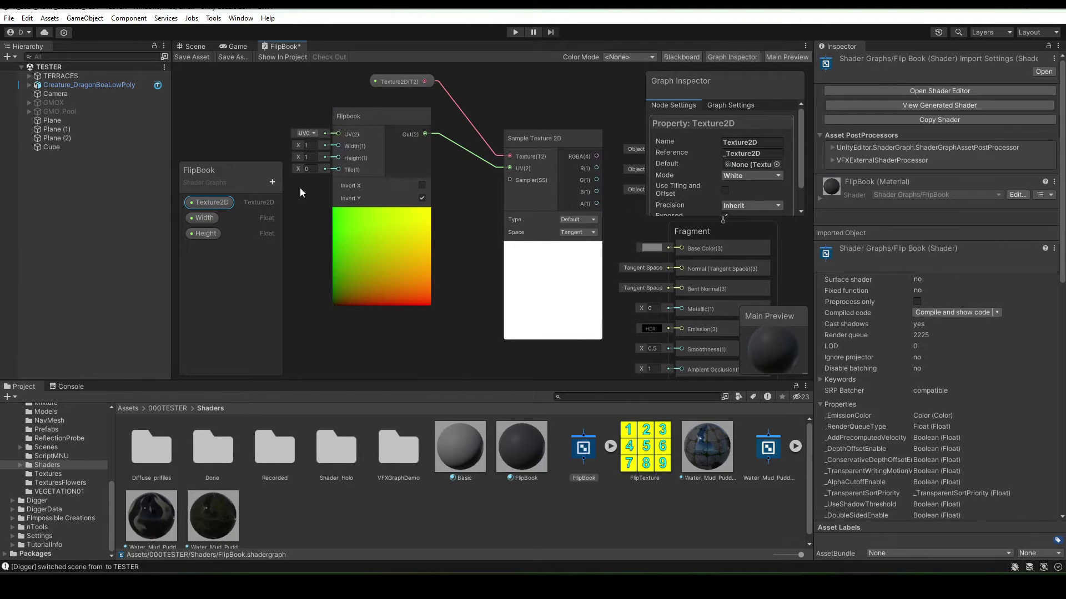
Add a new Float property named Tile
left_click(272, 182)
left_click(300, 209)
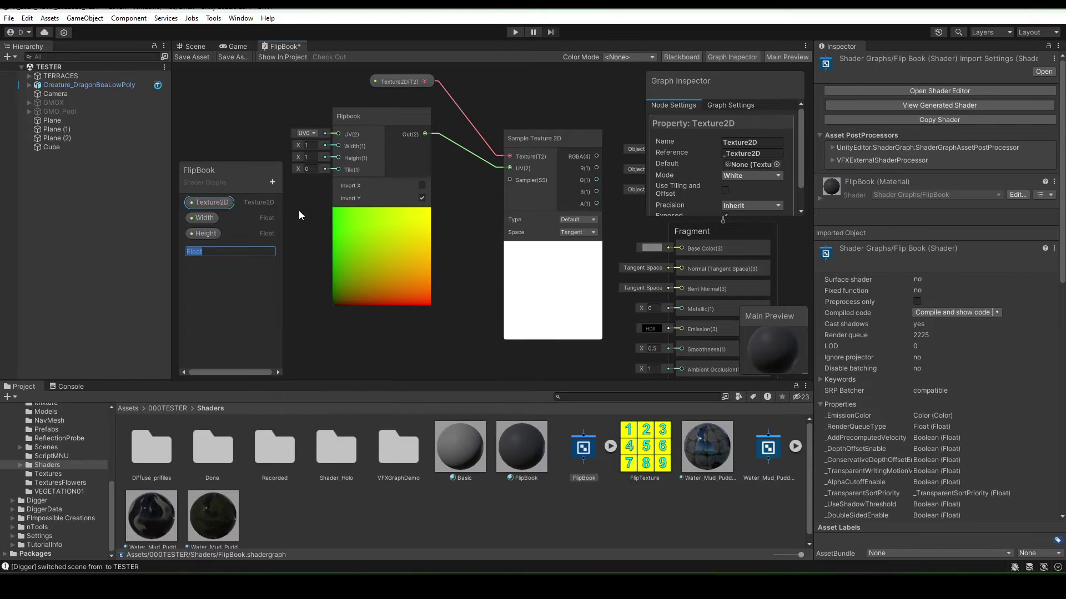
type("Tile")
key("Return")
Wire Width, Height and Tile into the Flipbook node's matching inputs, with Height defaulting to 1
left_click(204, 217)
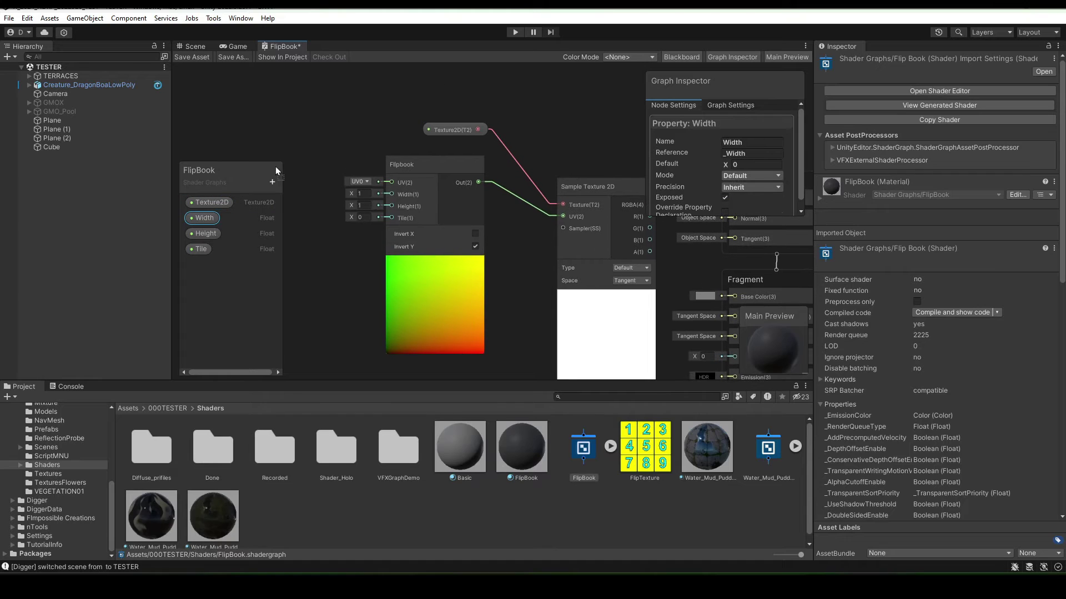
left_click_drag(323, 164, 389, 195)
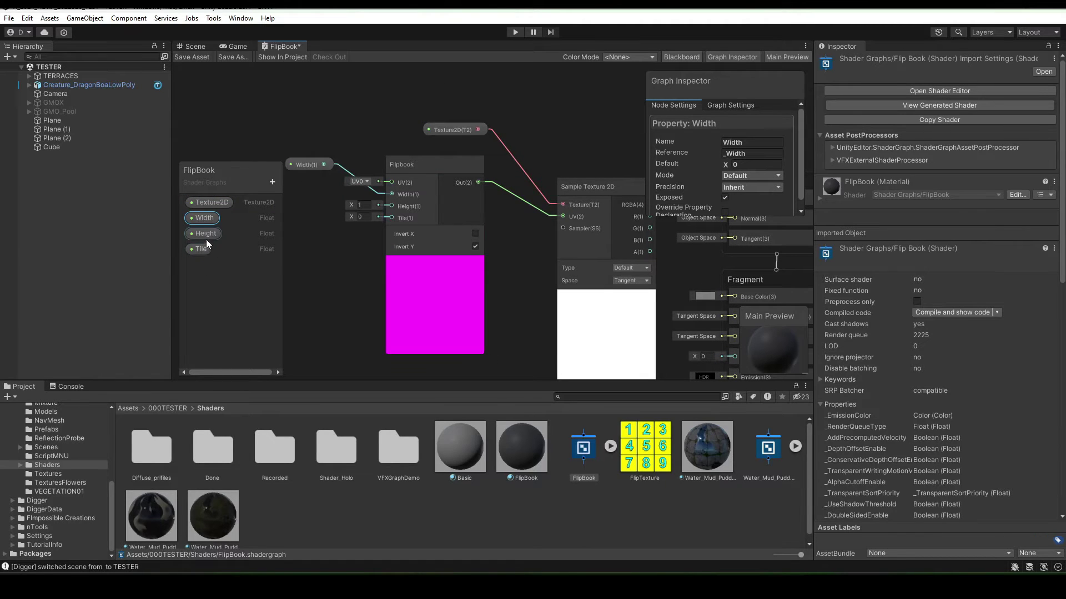
mouse_move(207, 237)
left_mouse_down()
mouse_move(300, 232)
mouse_move(309, 201)
mouse_move(389, 207)
left_mouse_up()
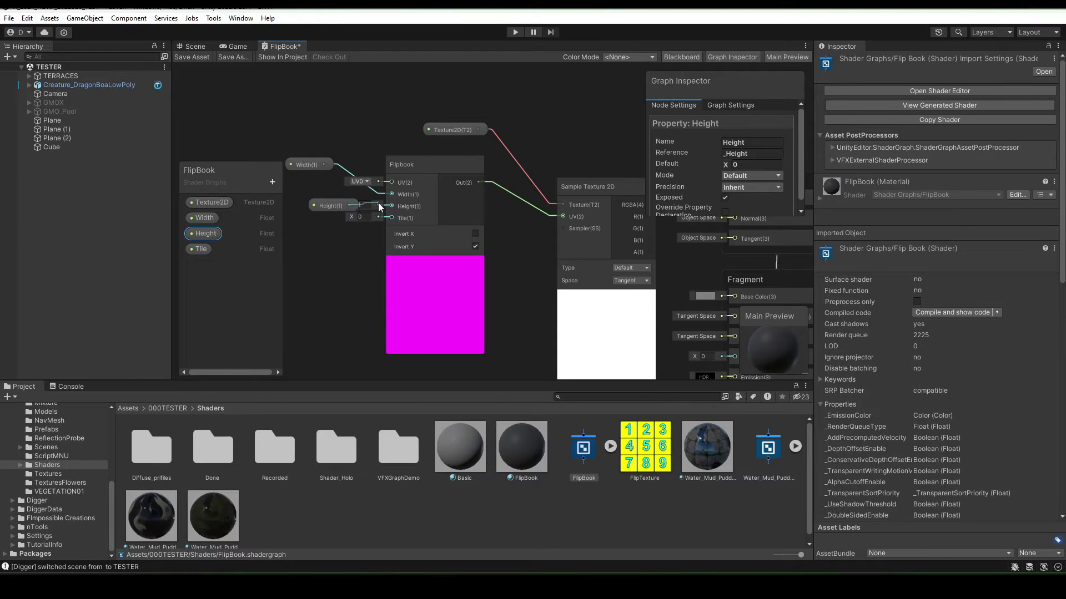
left_click_drag(201, 248, 362, 252)
left_click_drag(398, 220, 397, 219)
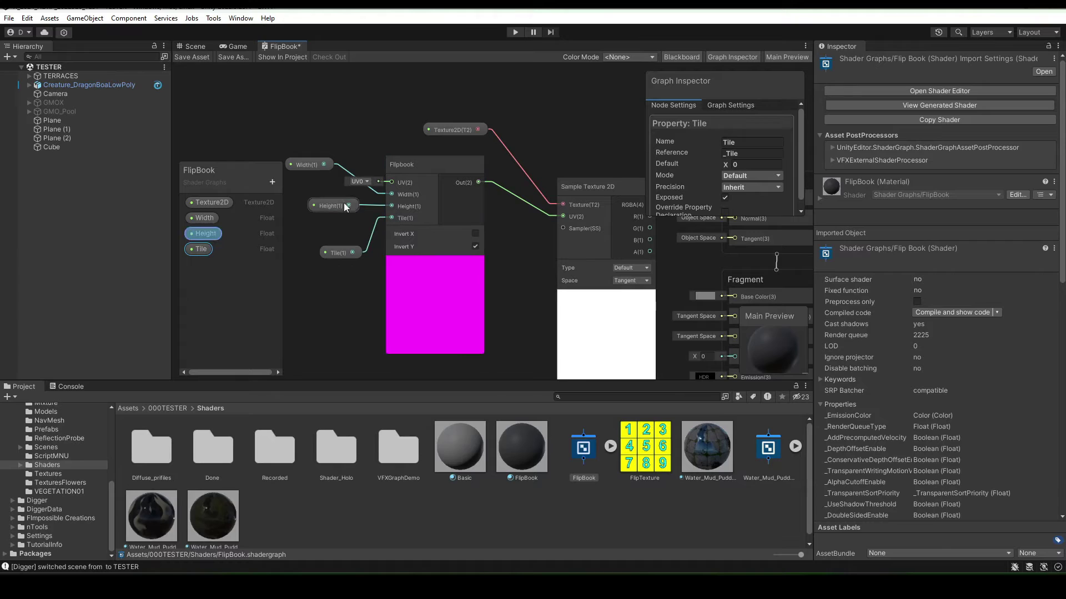
left_click(307, 165)
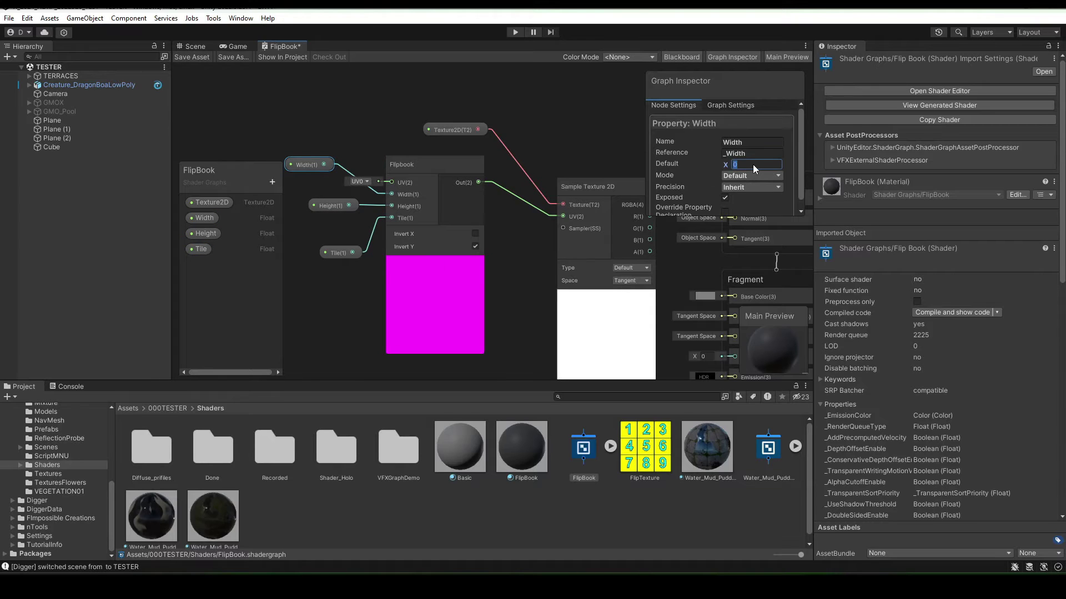
left_click(331, 209)
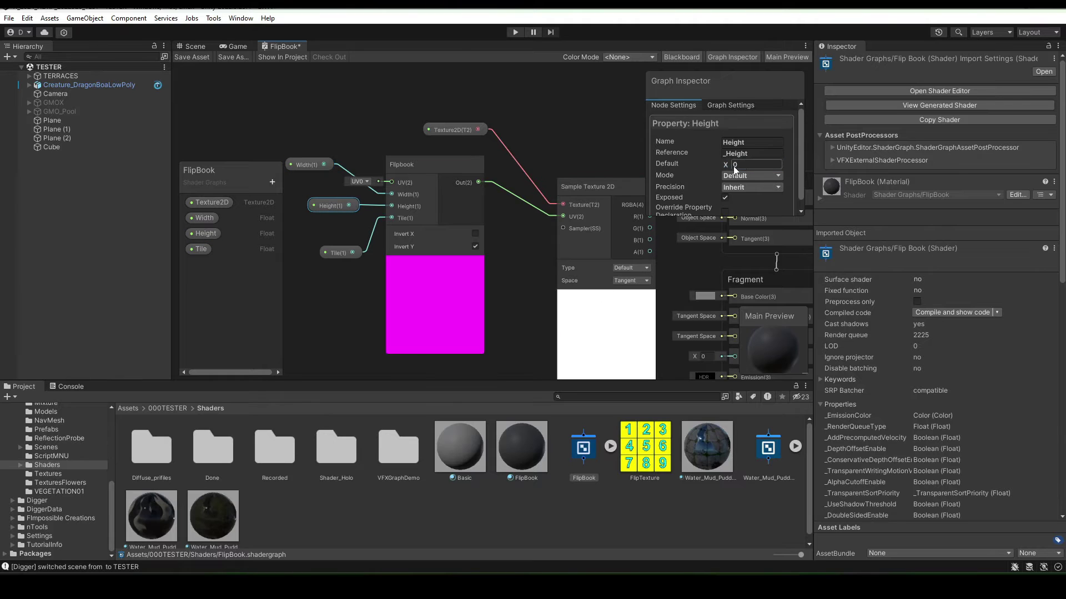
type("1")
middle_click_drag(623, 195, 403, 88)
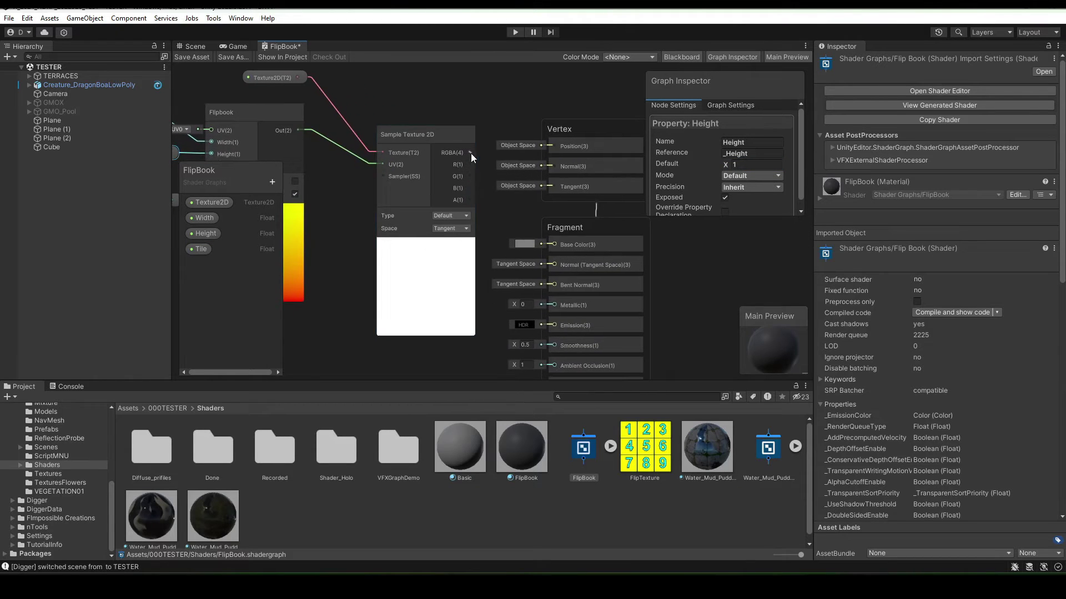
Connect the Sample Texture 2D RGBA output to Base Color and save the shader graph
left_click_drag(469, 152, 554, 245)
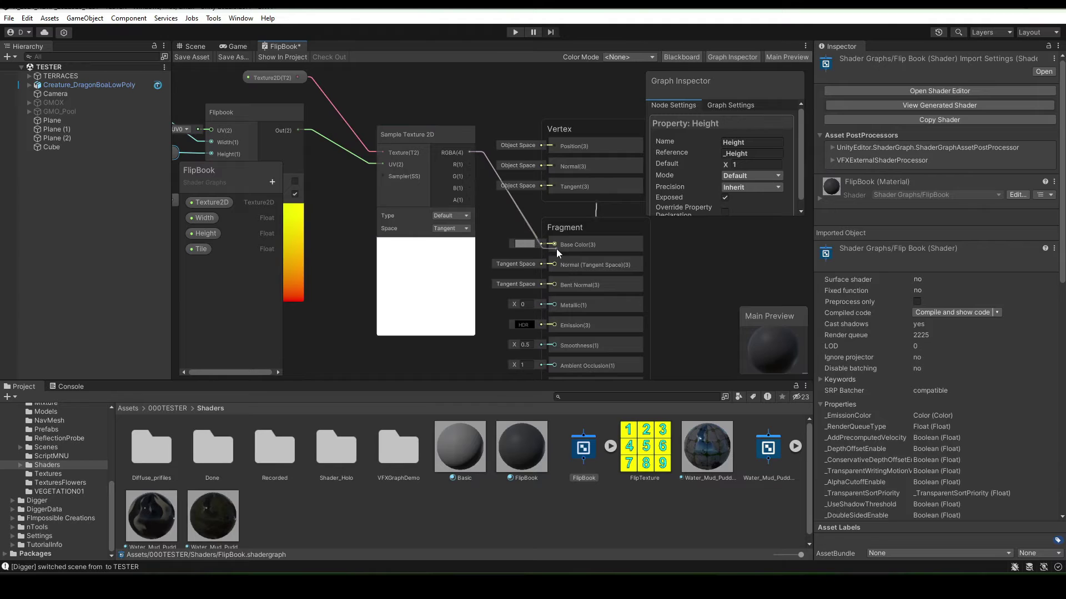
left_click(191, 57)
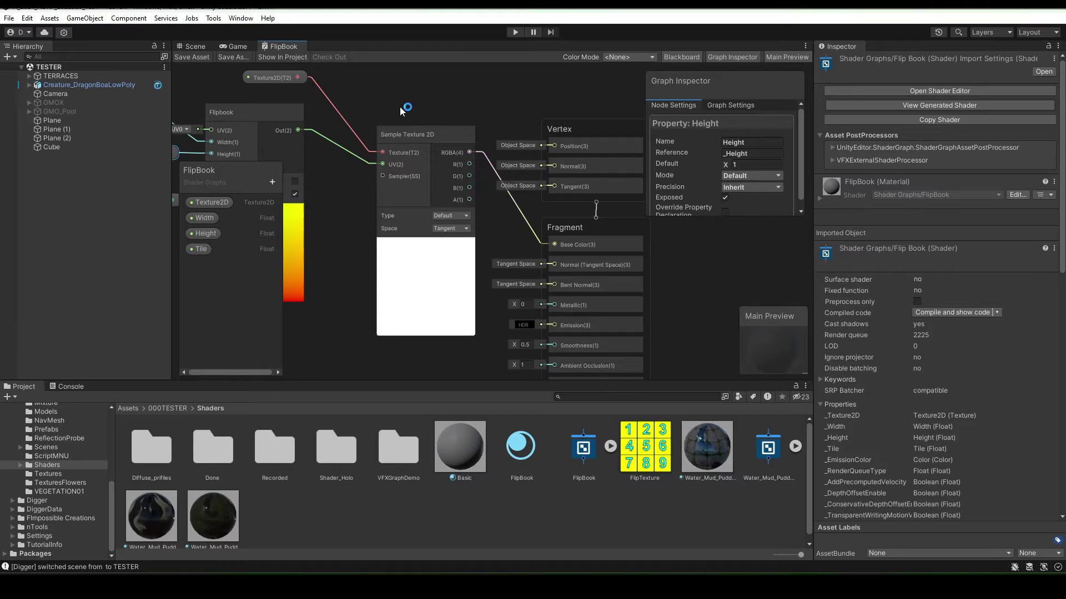
middle_click_drag(405, 106, 582, 156)
scroll(438, 187, "up", 3)
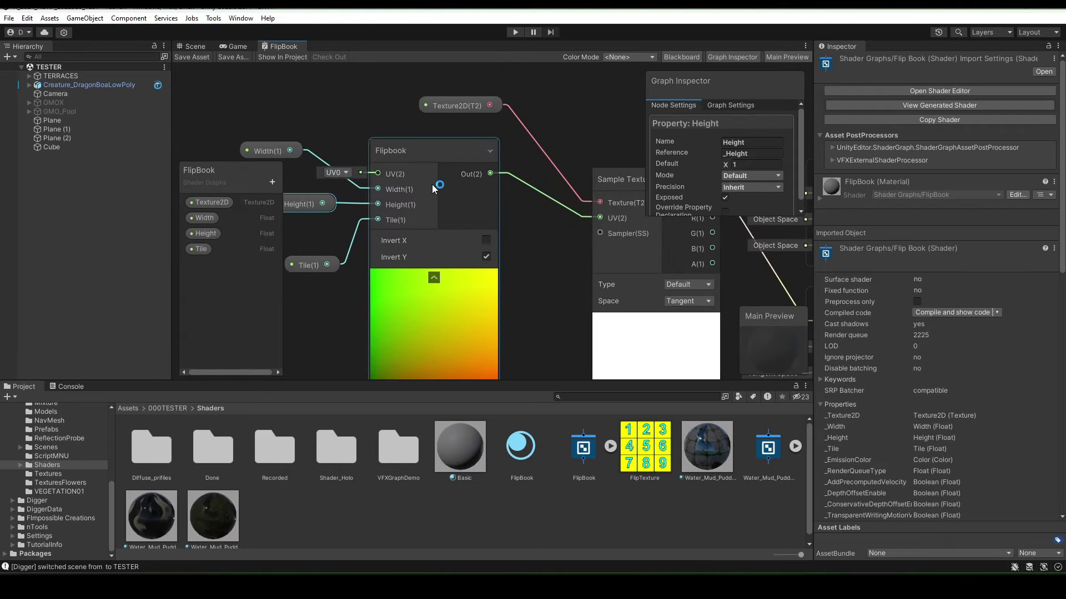
middle_click_drag(356, 123, 381, 115)
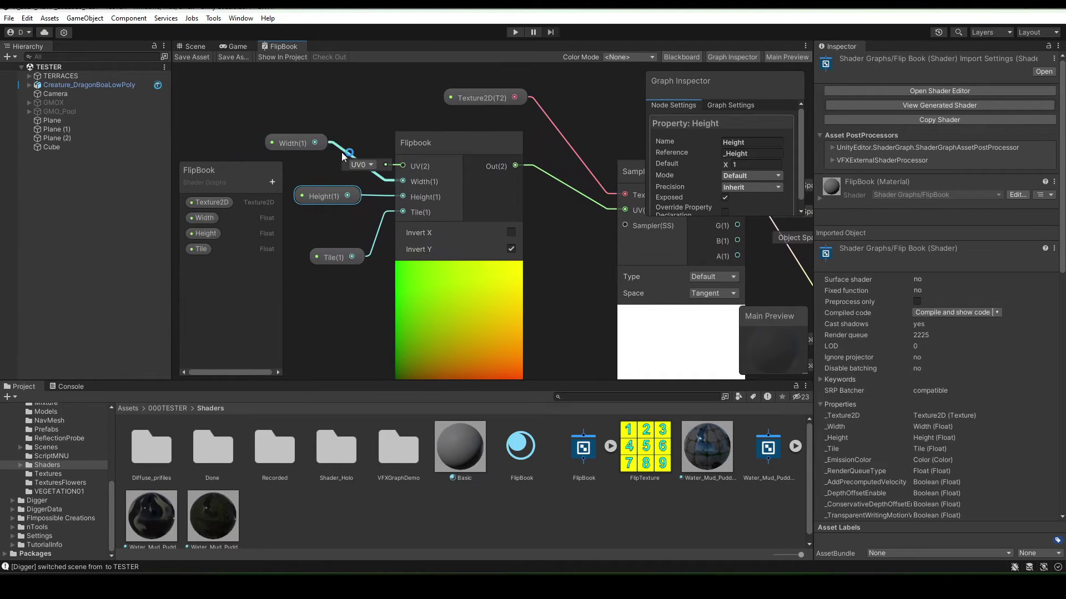
scroll(358, 241, "down", 4)
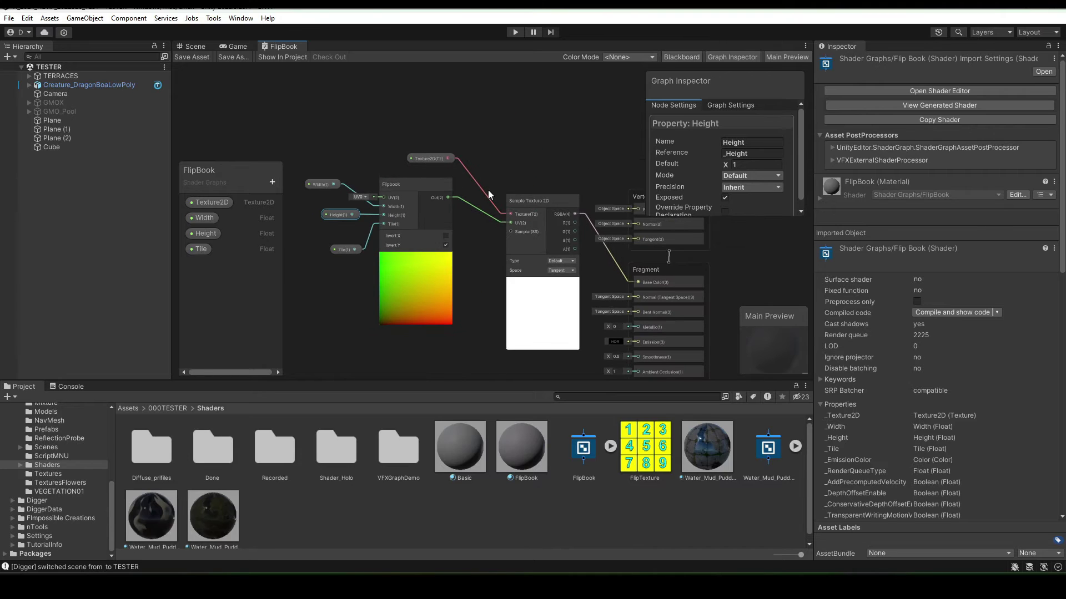
Assign FlipTexture to the cube material's Texture2D slot, then preview the image in an external viewer
left_click(186, 45)
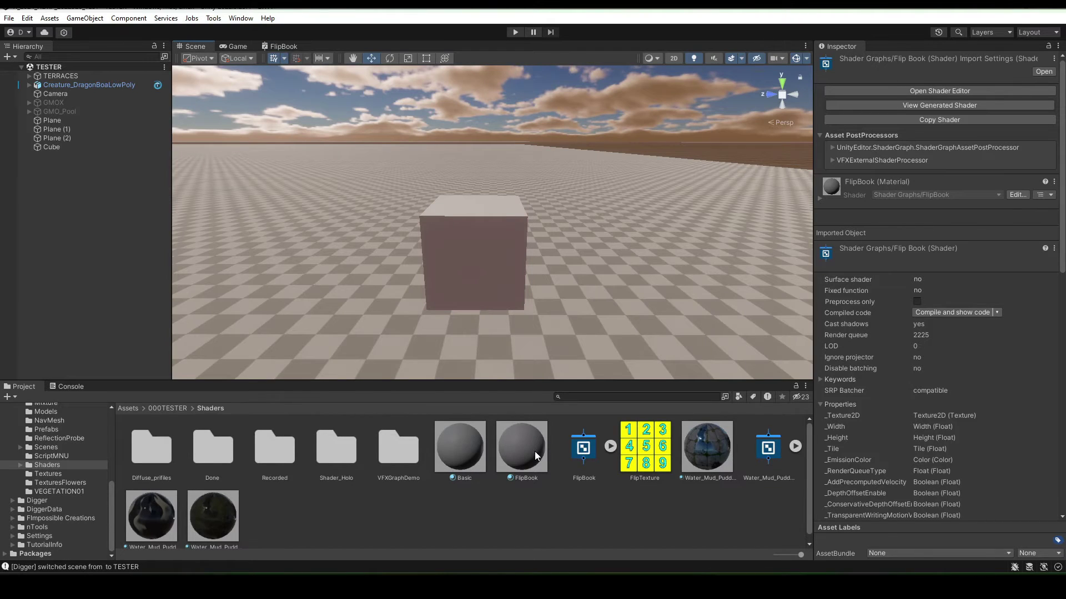
left_click(505, 289)
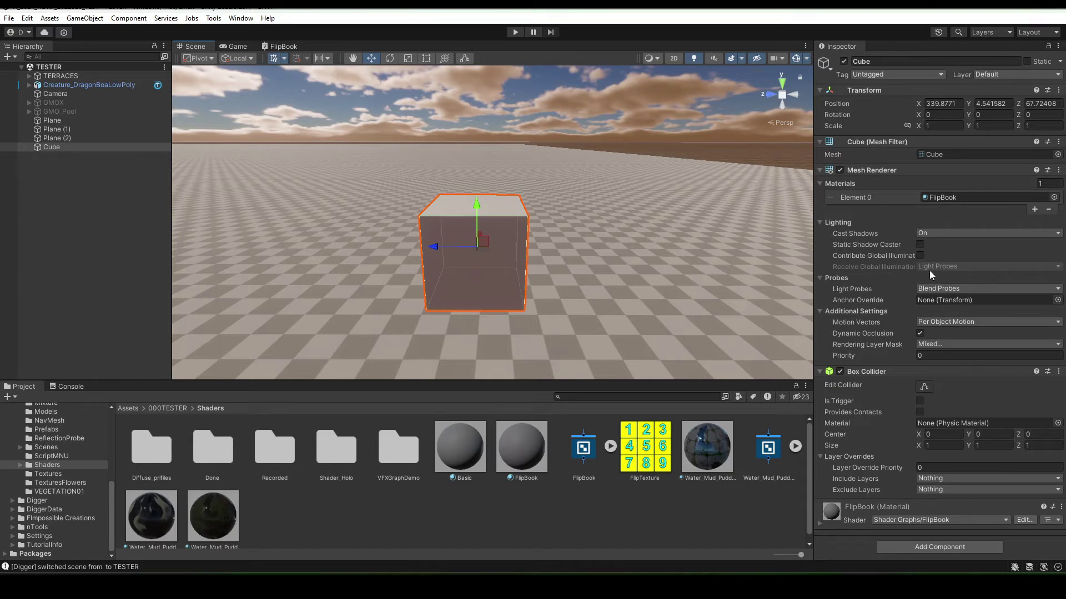
left_click(820, 524)
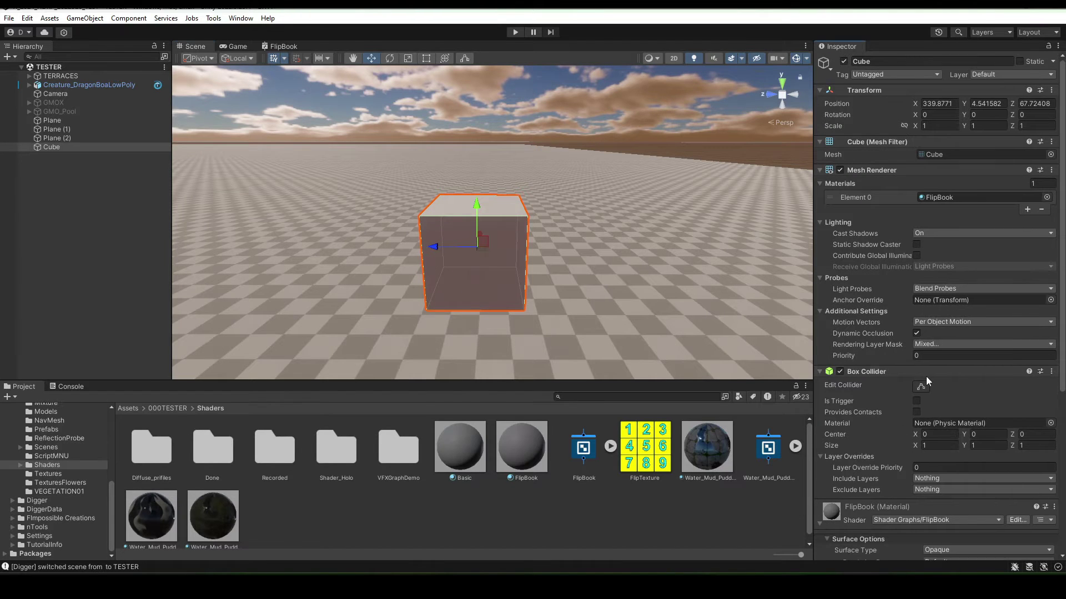
scroll(926, 376, "down", 3)
scroll(925, 383, "down", 2)
left_click_drag(673, 462, 1035, 420)
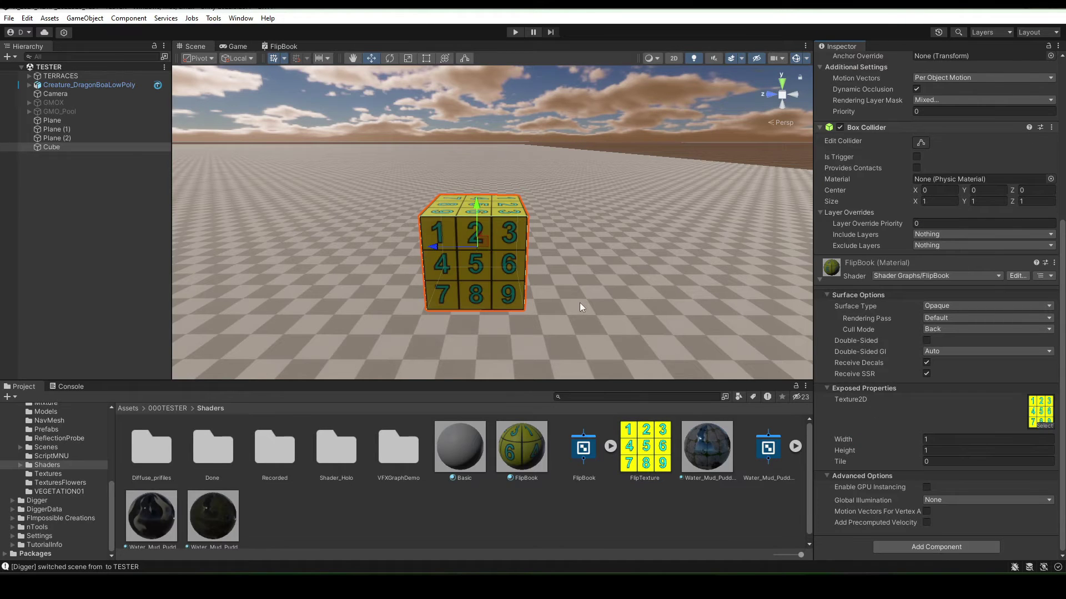
double_click(633, 444)
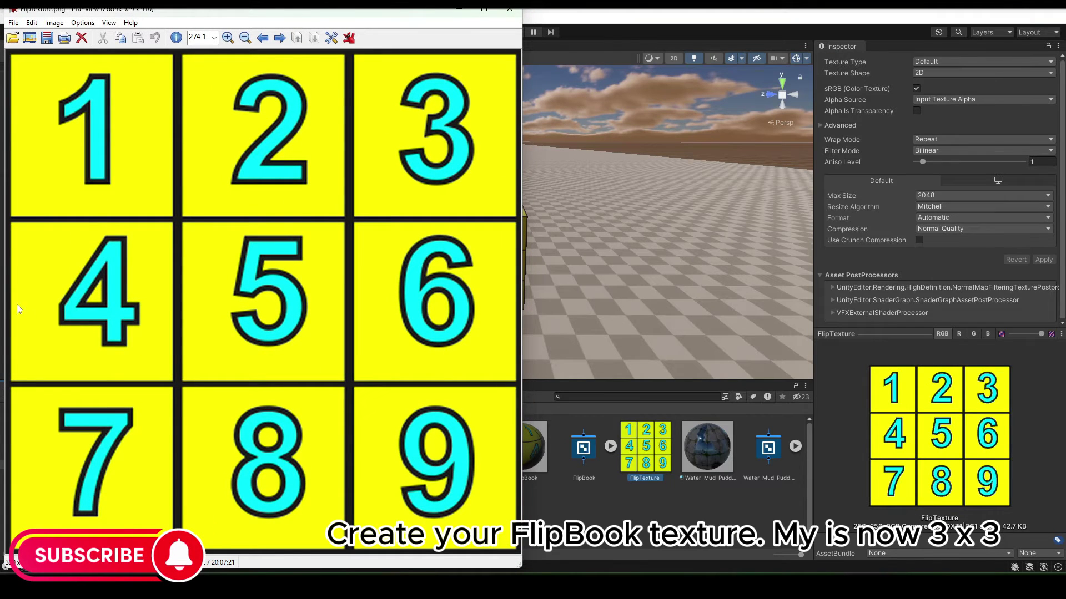
left_click(509, 9)
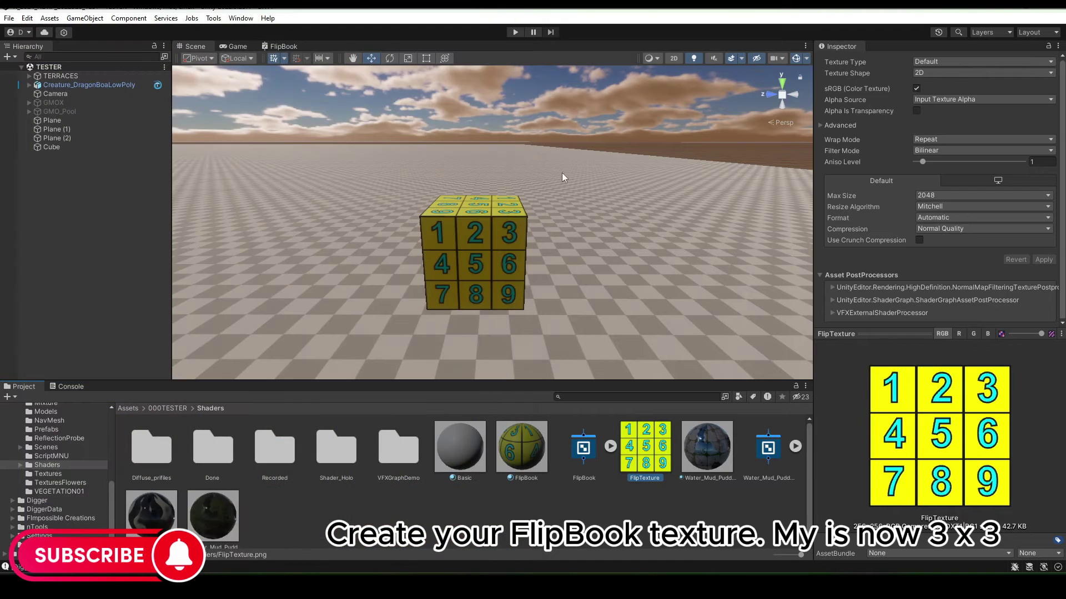
Enter 3 for both Width and Height on the cube's FlipBook material, then tilt the cube
left_click(533, 444)
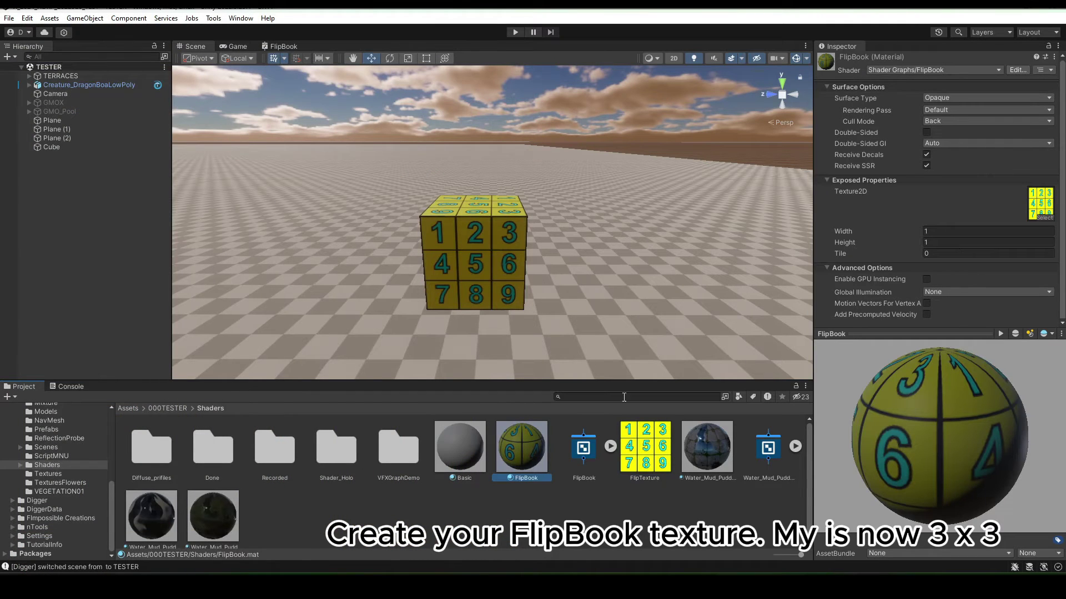
left_click(522, 277)
scroll(936, 387, "down", 3)
scroll(927, 422, "down", 5)
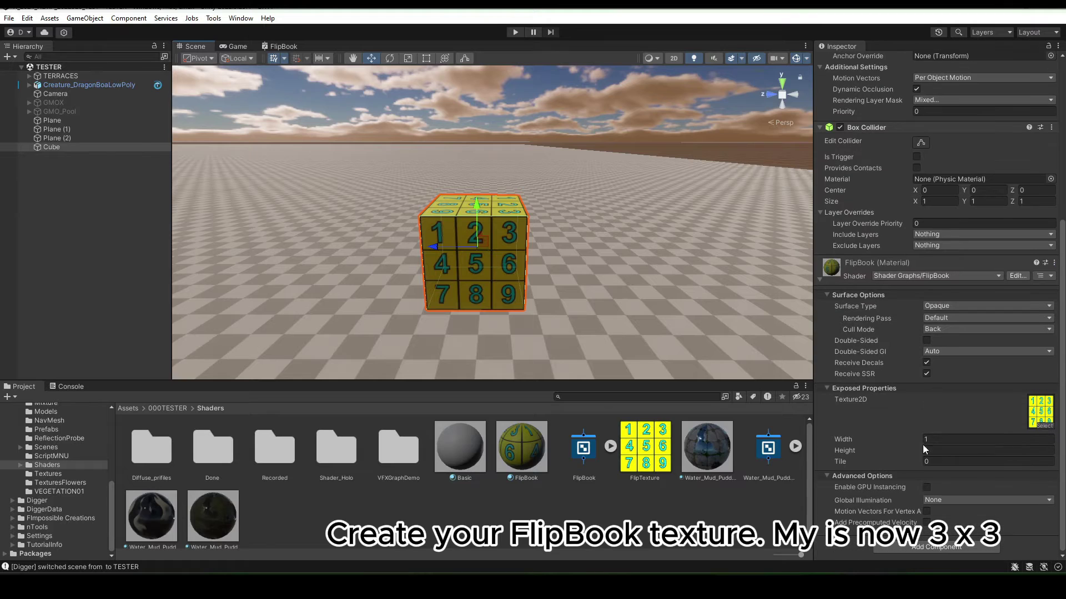
left_click(938, 440)
type("3")
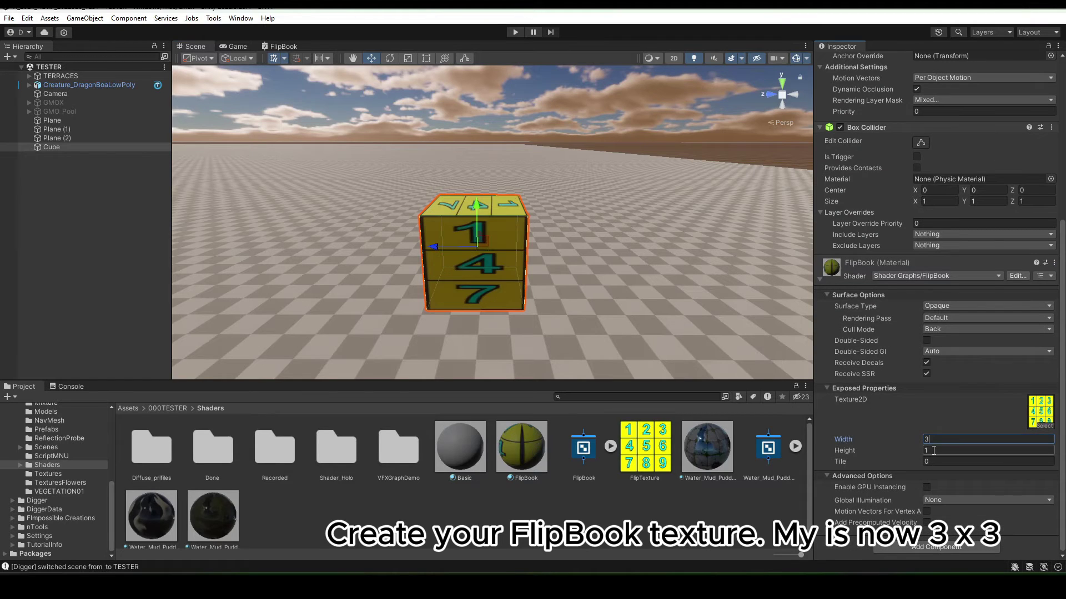
key("Tab")
type("3")
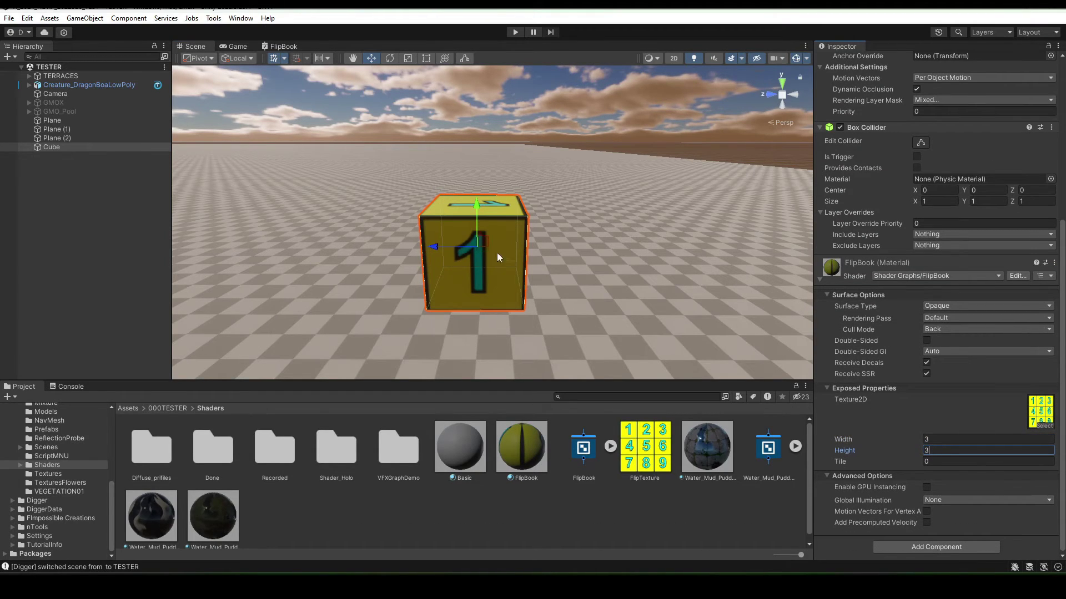
left_click(444, 59)
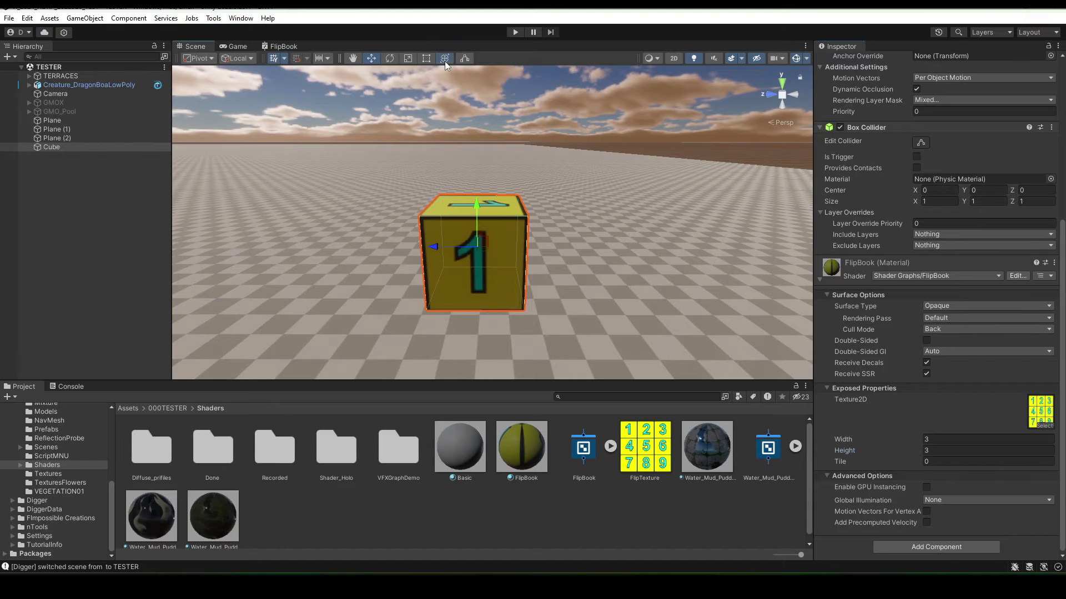
mouse_move(498, 239)
left_mouse_down()
mouse_move(588, 272)
mouse_move(482, 215)
left_mouse_up()
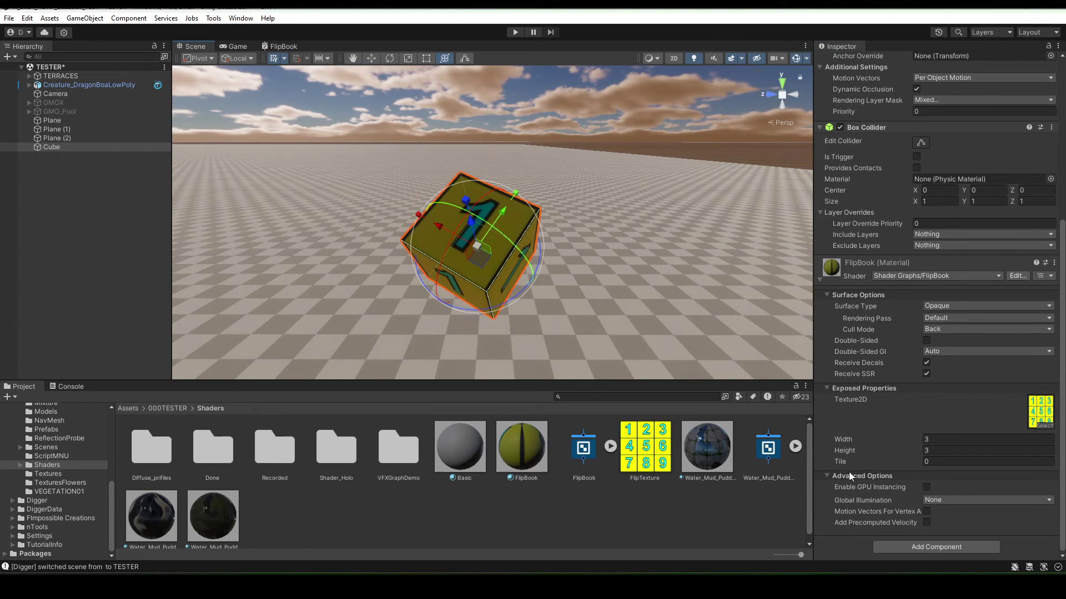
Scrub the material's Tile value up through frames 2 and 4, rotating the cube to check
left_click_drag(845, 462, 867, 460)
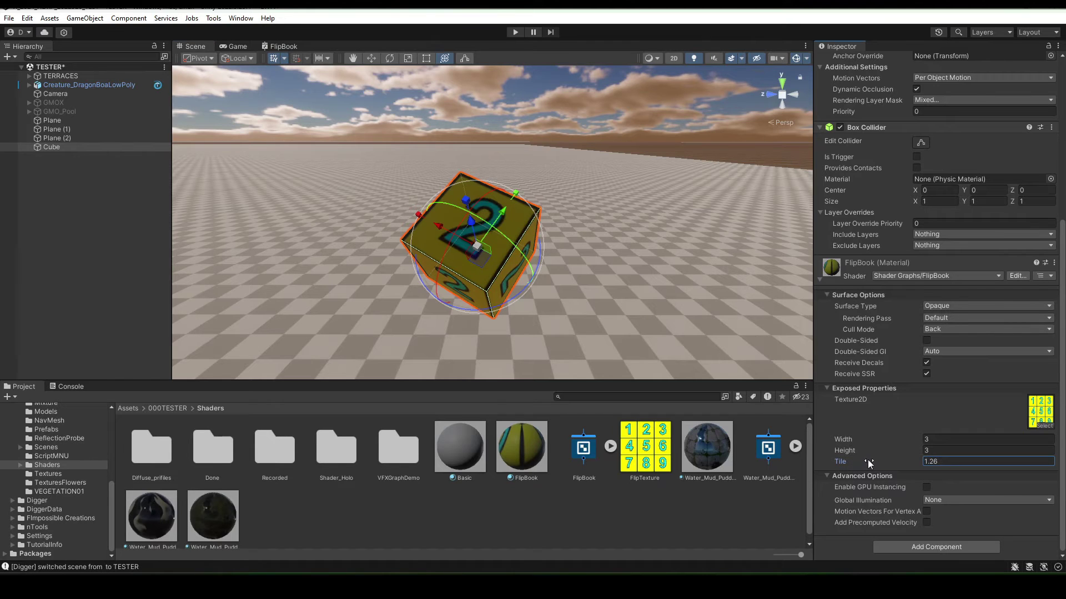
left_click_drag(522, 287, 660, 394)
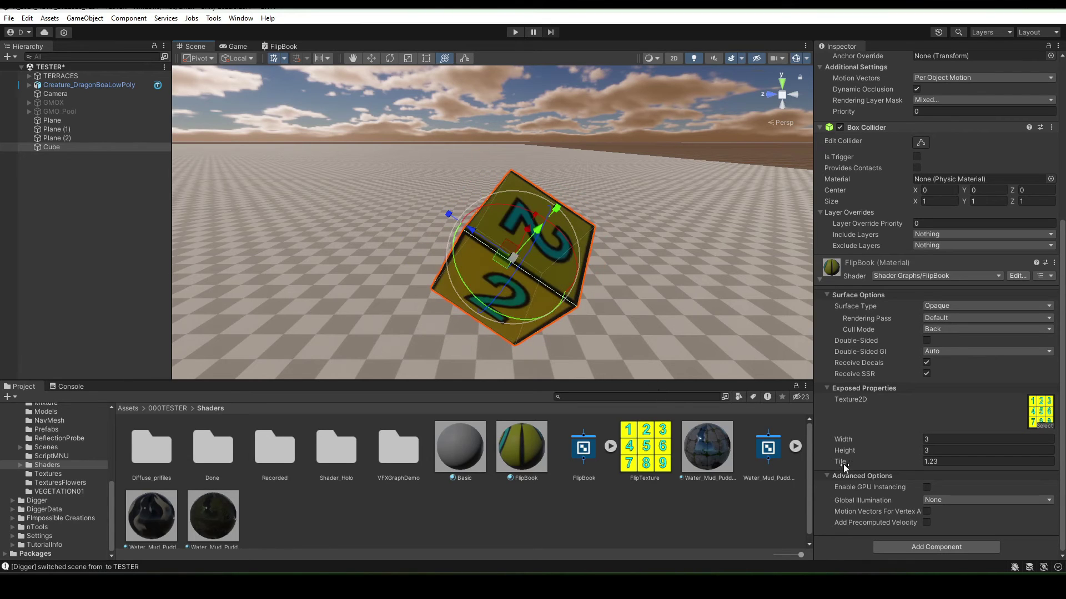
mouse_move(844, 464)
left_mouse_down()
mouse_move(1010, 492)
mouse_move(914, 492)
left_mouse_up()
mouse_move(844, 497)
left_mouse_down()
mouse_move(950, 509)
mouse_move(185, 543)
mouse_move(744, 533)
mouse_move(766, 511)
left_mouse_up()
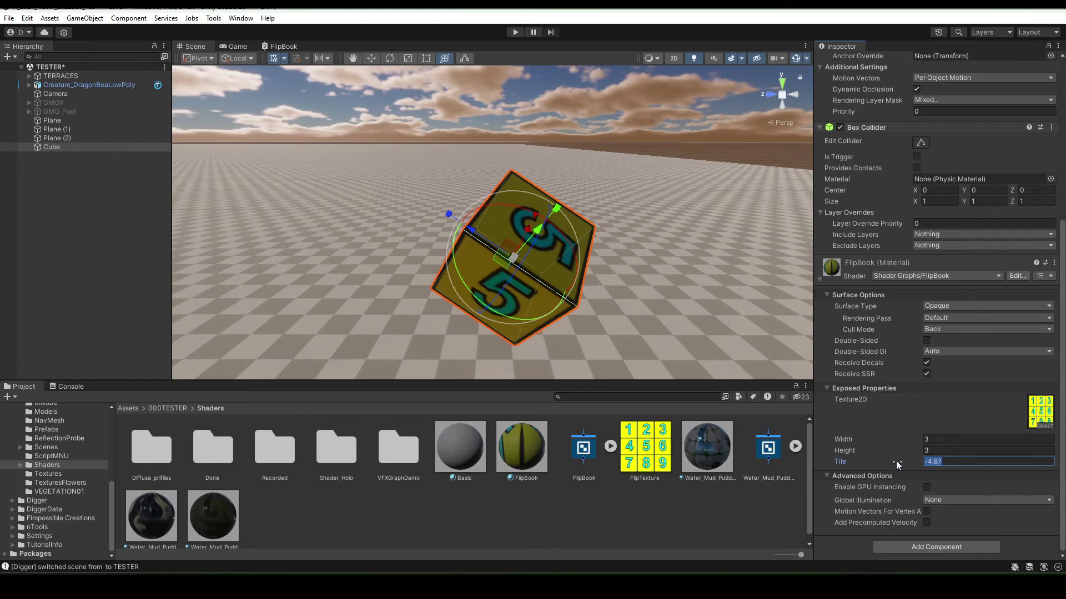
Enter Tile values 0, 2, 4, 5, 6, 7 and 8 in turn to view each frame
type("0")
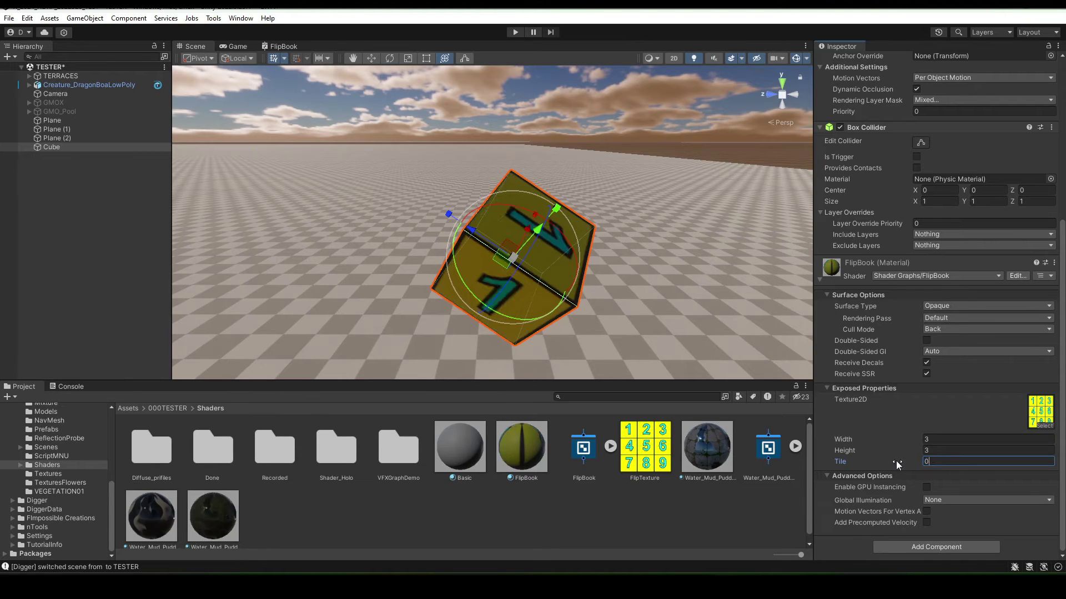
key("BackSpace")
type("2")
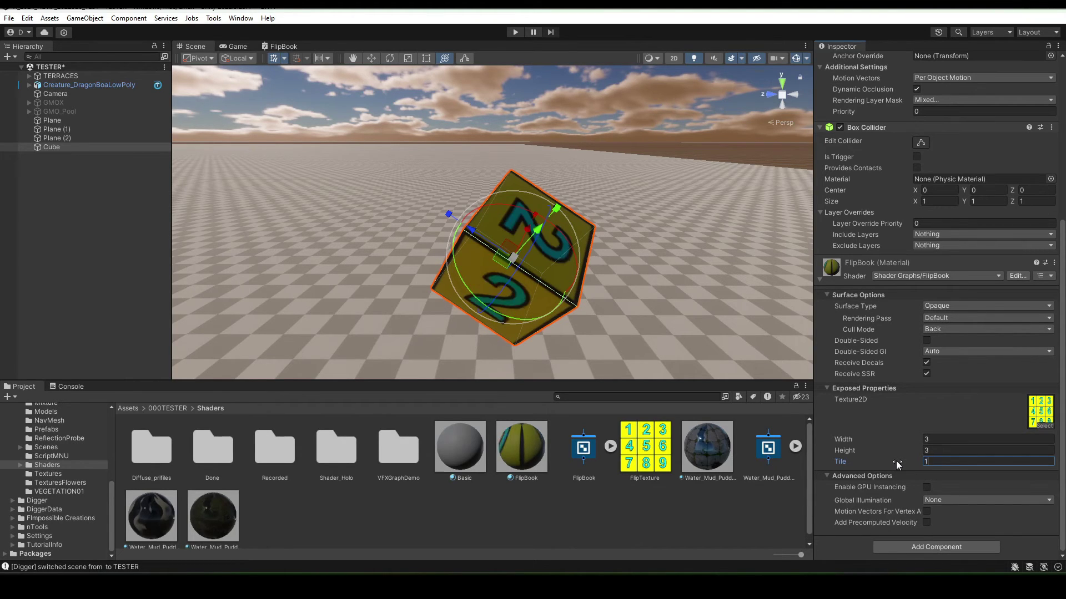
key("BackSpace")
type("4")
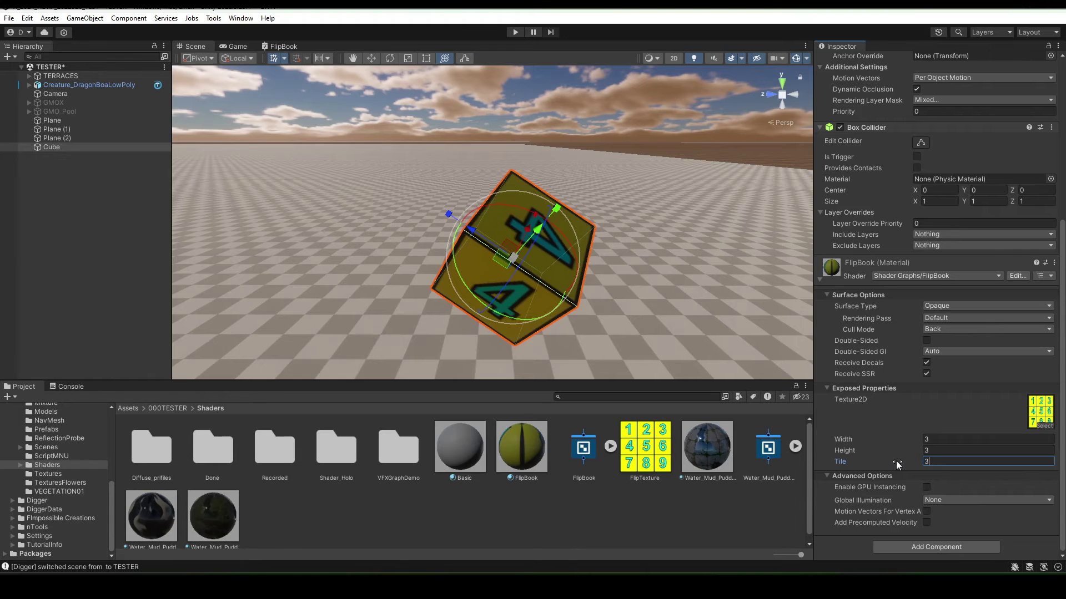
key("BackSpace")
type("5")
key("BackSpace")
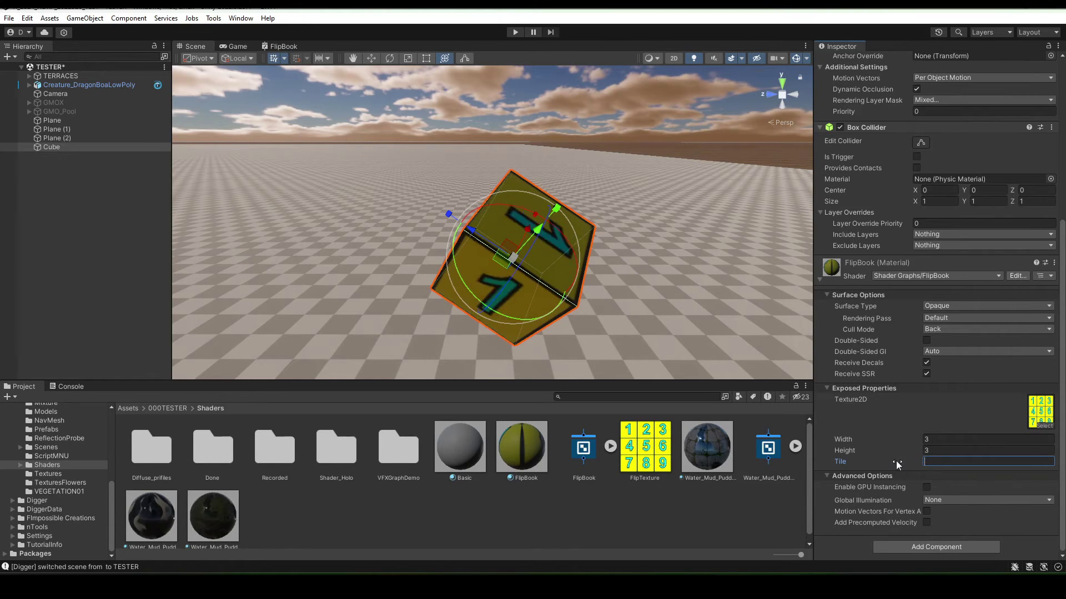
type("6")
key("BackSpace")
type("7")
key("BackSpace")
type("8")
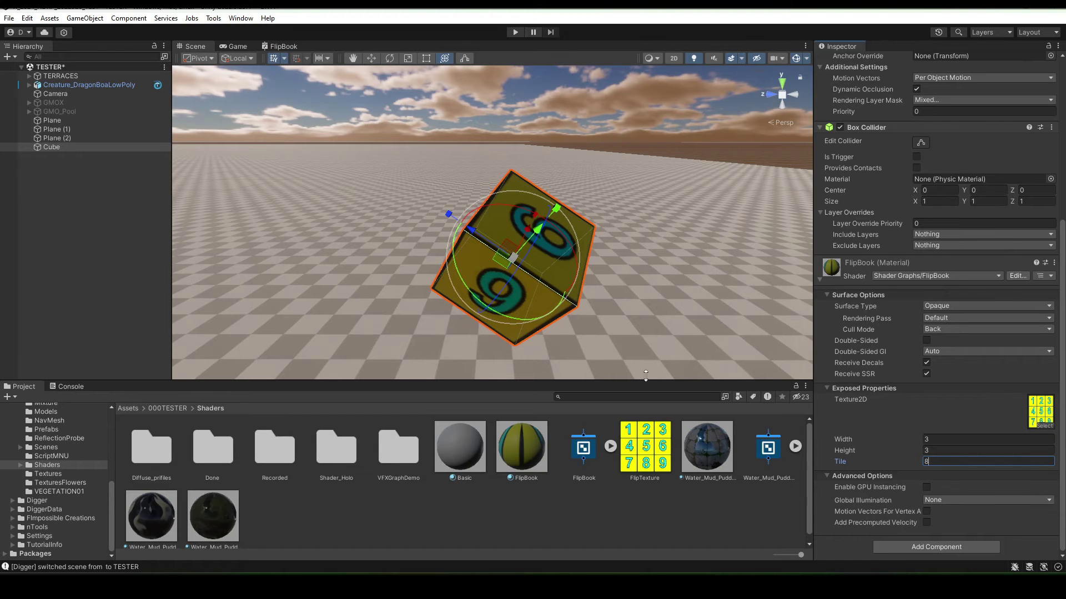
Lower Tile to 7.25 so the cube shows 8, rotating it to check
mouse_move(548, 254)
left_mouse_down()
mouse_move(648, 337)
mouse_move(660, 314)
left_mouse_up()
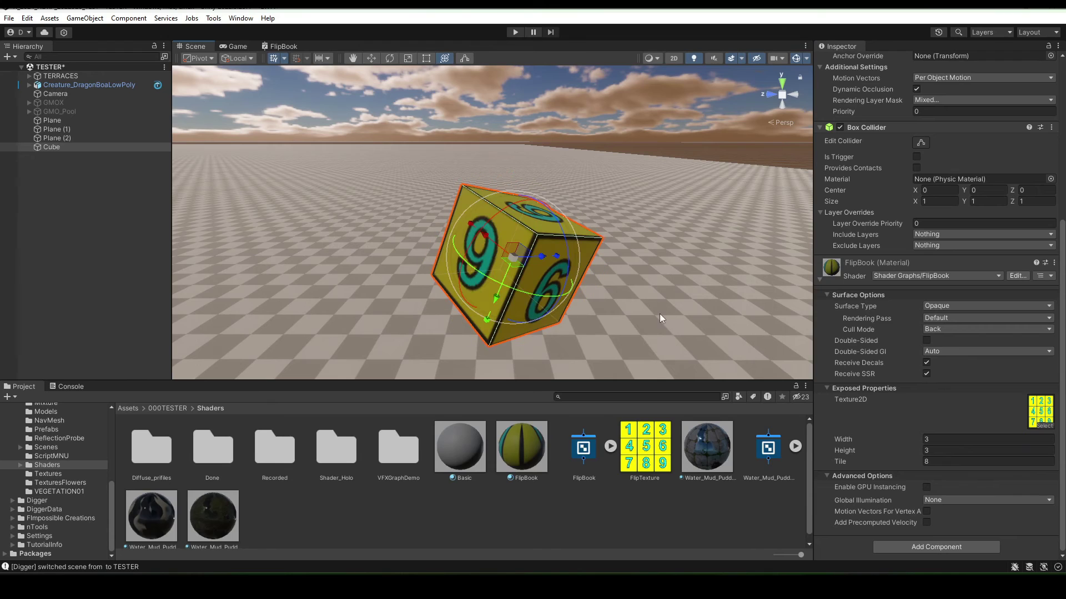
left_click_drag(848, 464, 837, 465)
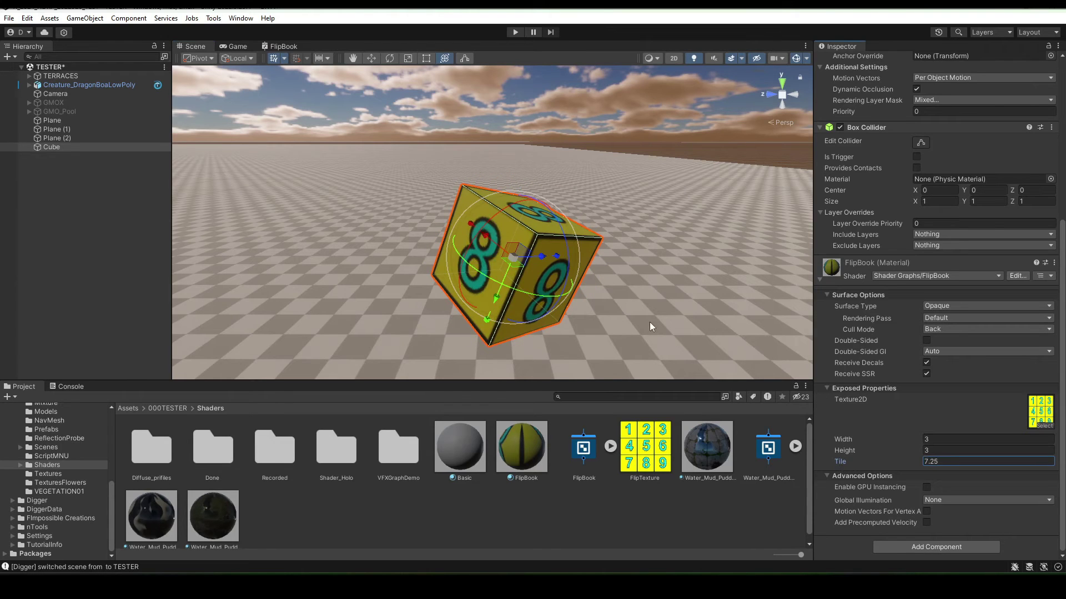
left_click_drag(533, 226, 561, 268)
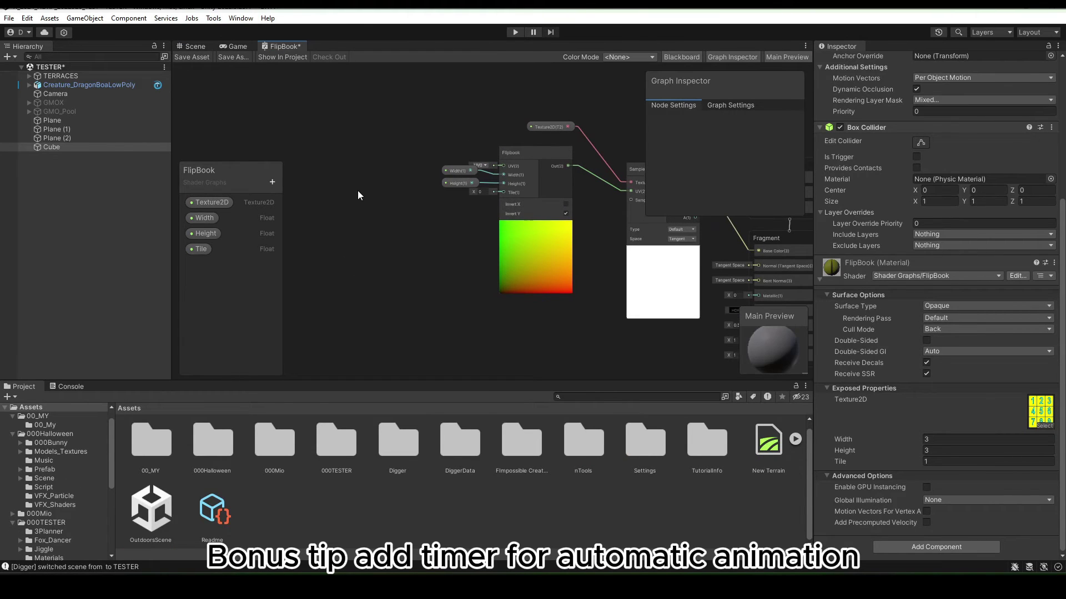
Add a Time node to the FlipBook graph and move it up and left
key("space")
type("time")
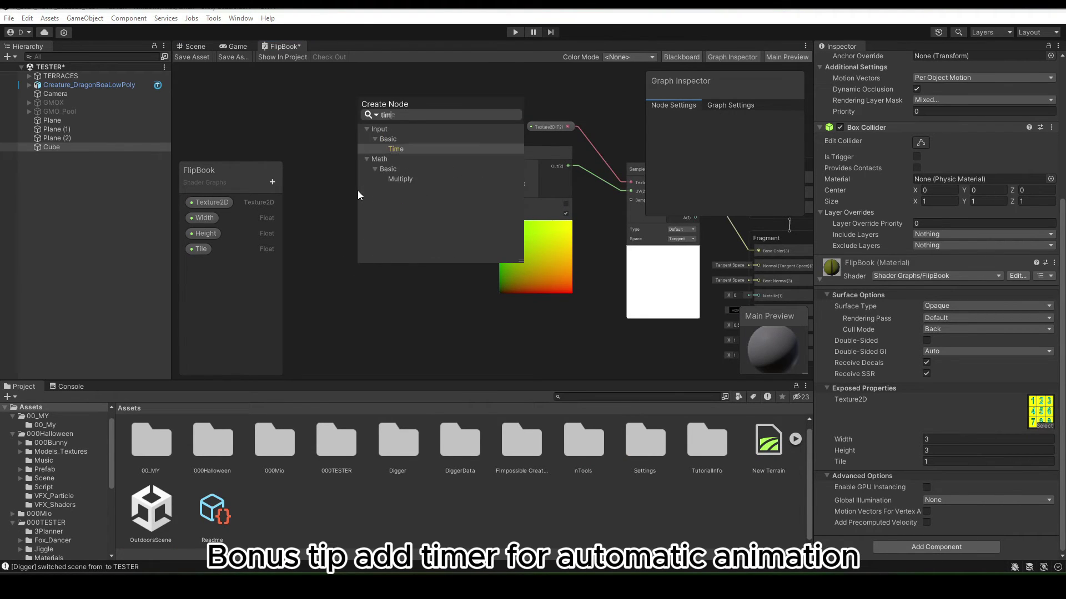
key("Return")
scroll(358, 194, "up", 3)
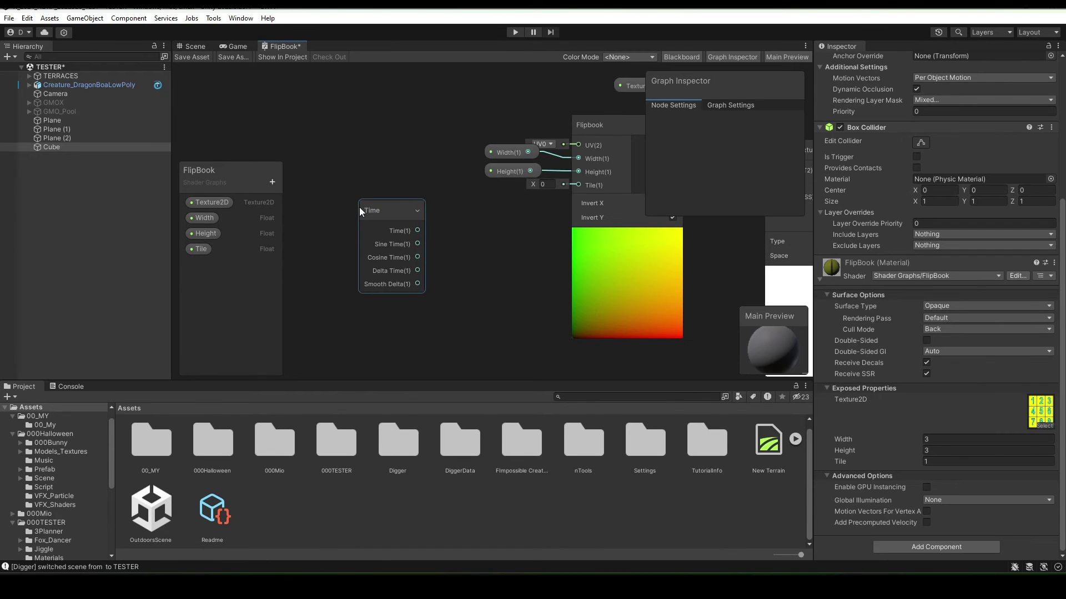
mouse_move(376, 208)
left_mouse_down()
mouse_move(321, 165)
mouse_move(343, 160)
left_mouse_up()
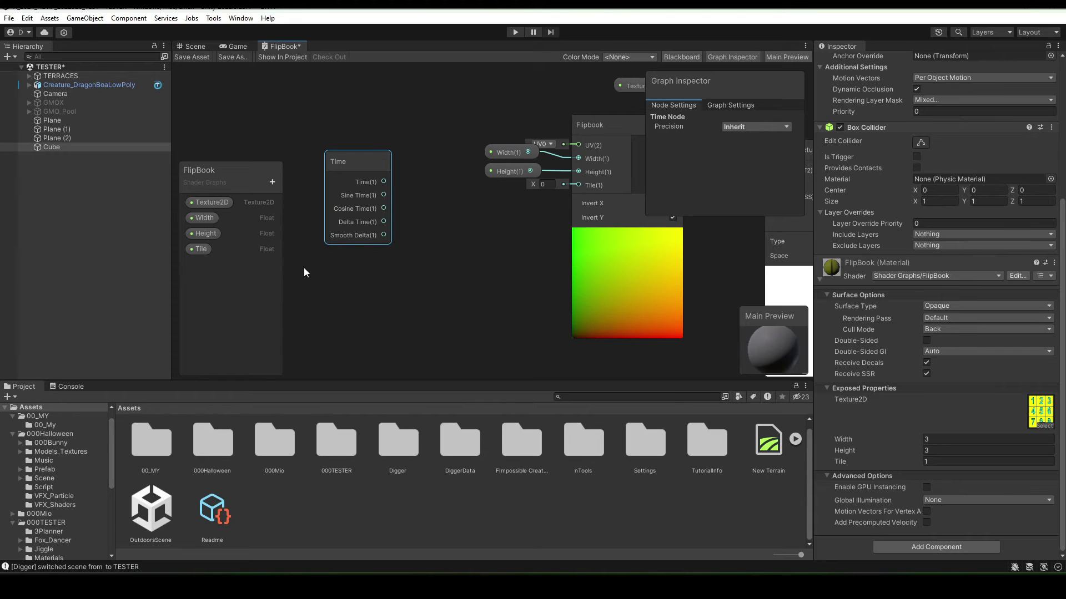
Place the Tile property as a node and search 'mu' to add a Multiply node
left_click(209, 254)
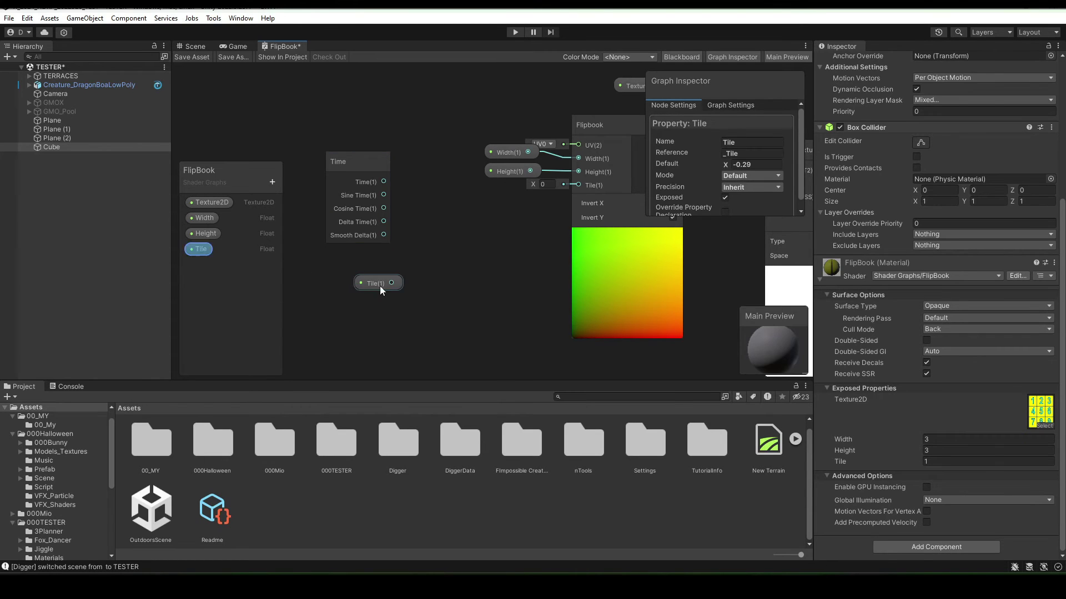
left_click_drag(354, 275, 355, 270)
key("space")
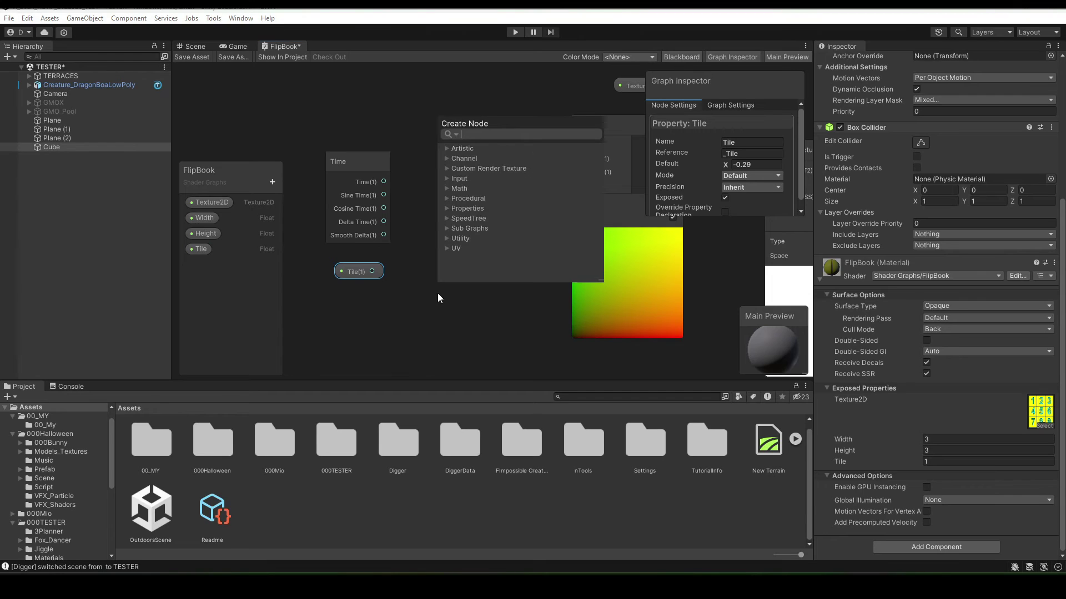
type("m")
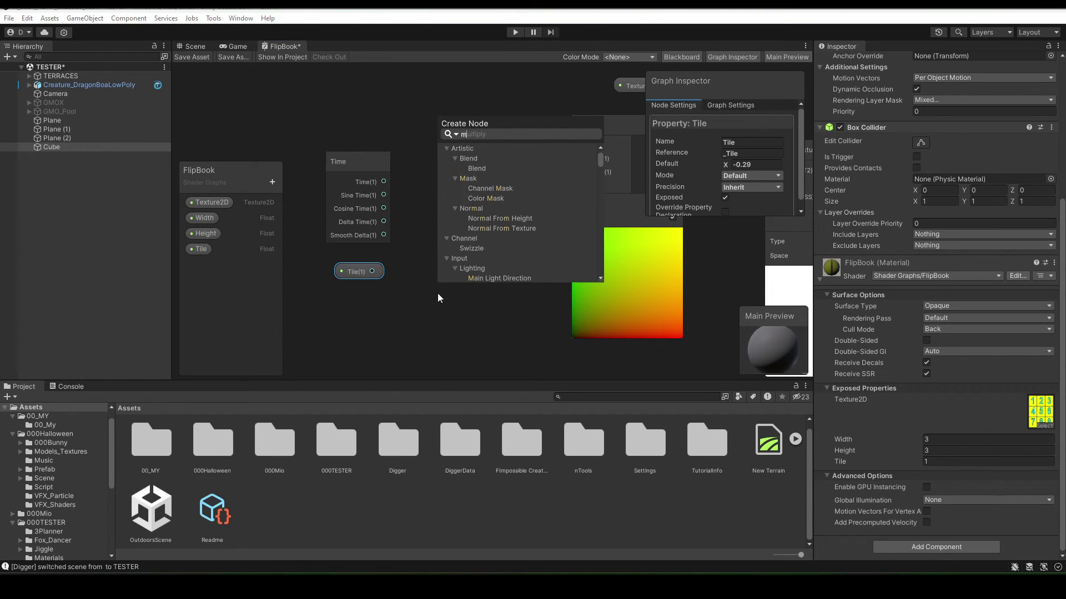
type("ul")
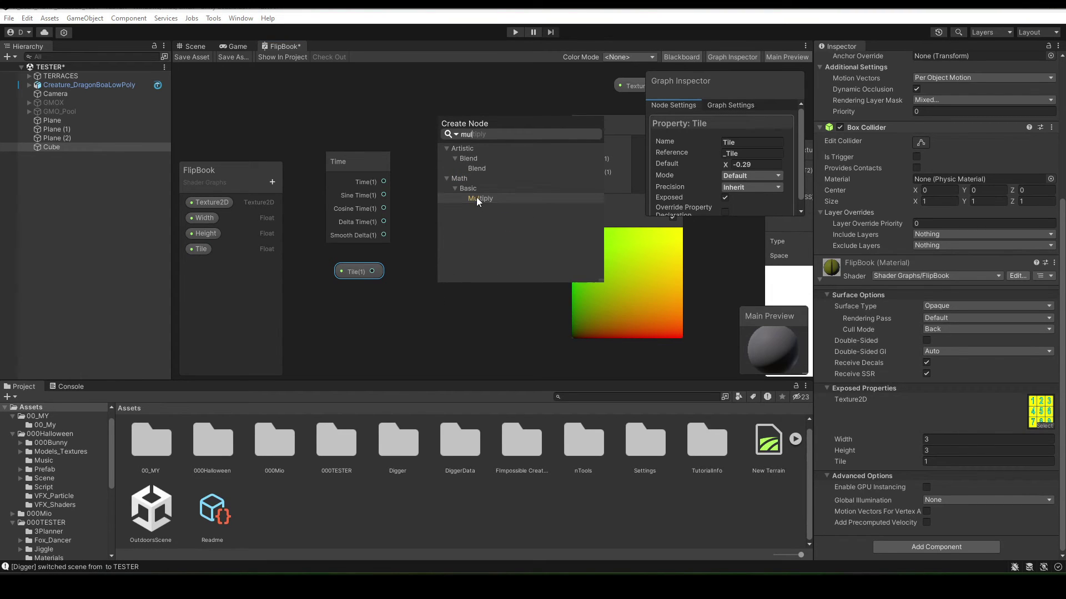
left_click(476, 198)
Wire Time to Multiply A, Tile to B, and Multiply's output into Flipbook Tile; maximize the graph
left_click_drag(474, 319, 482, 230)
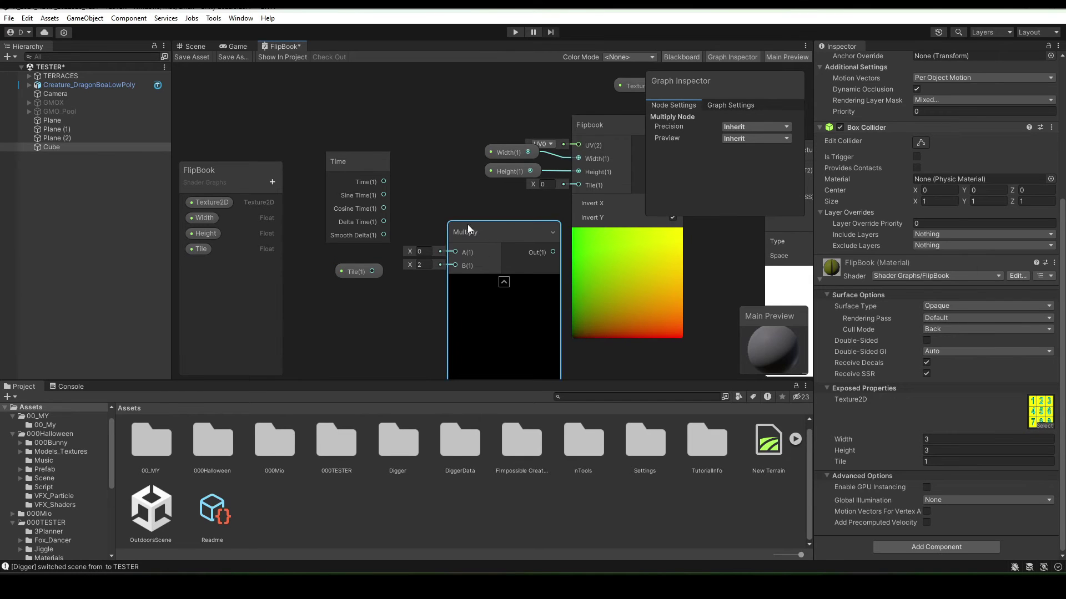
left_click_drag(383, 182, 453, 252)
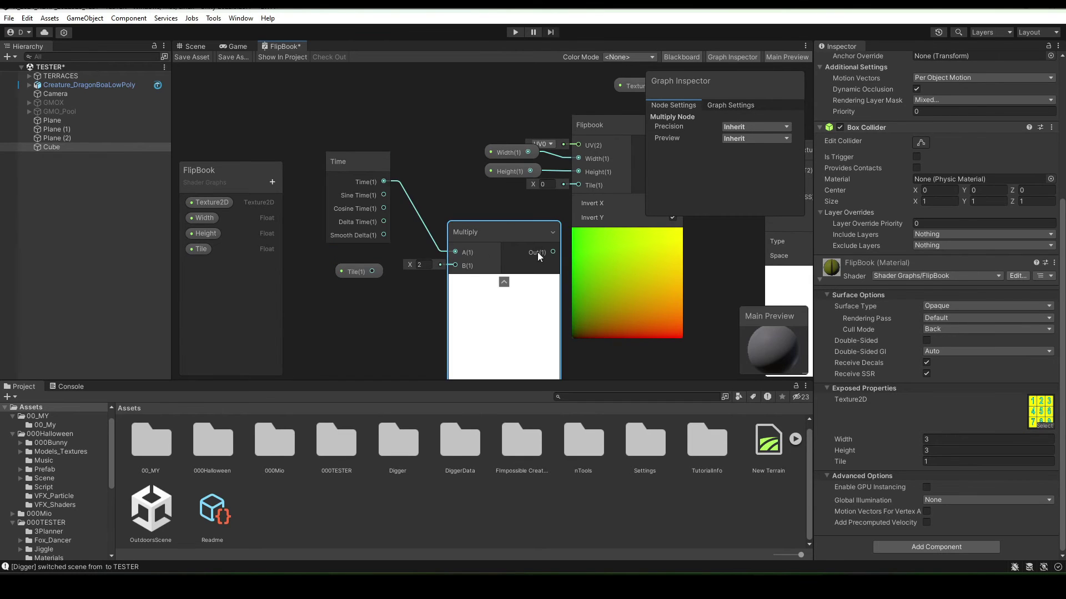
left_click_drag(552, 252, 578, 186)
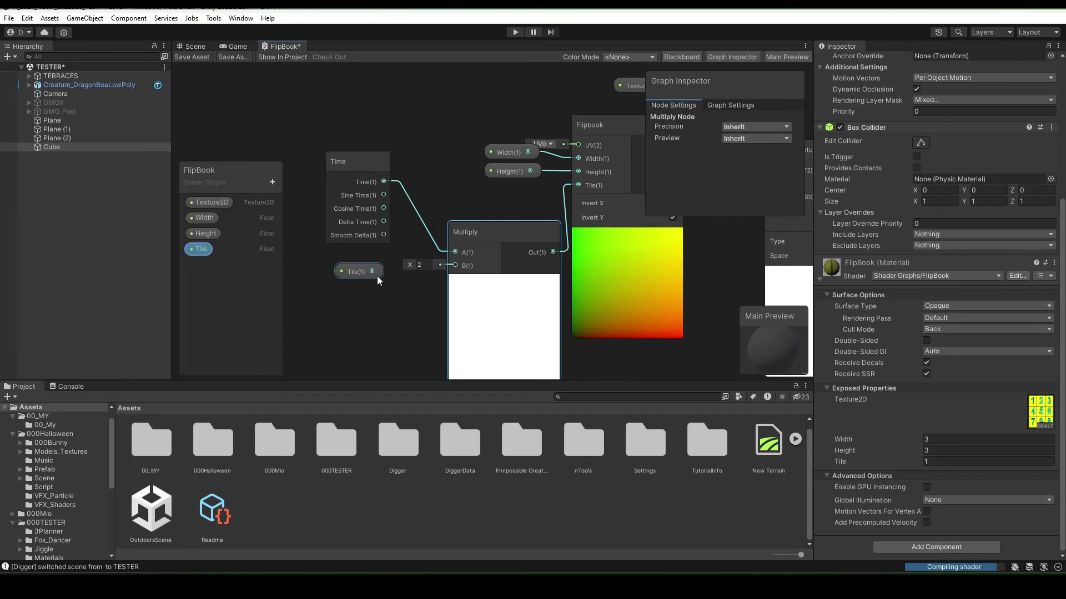
left_click_drag(372, 271, 455, 266)
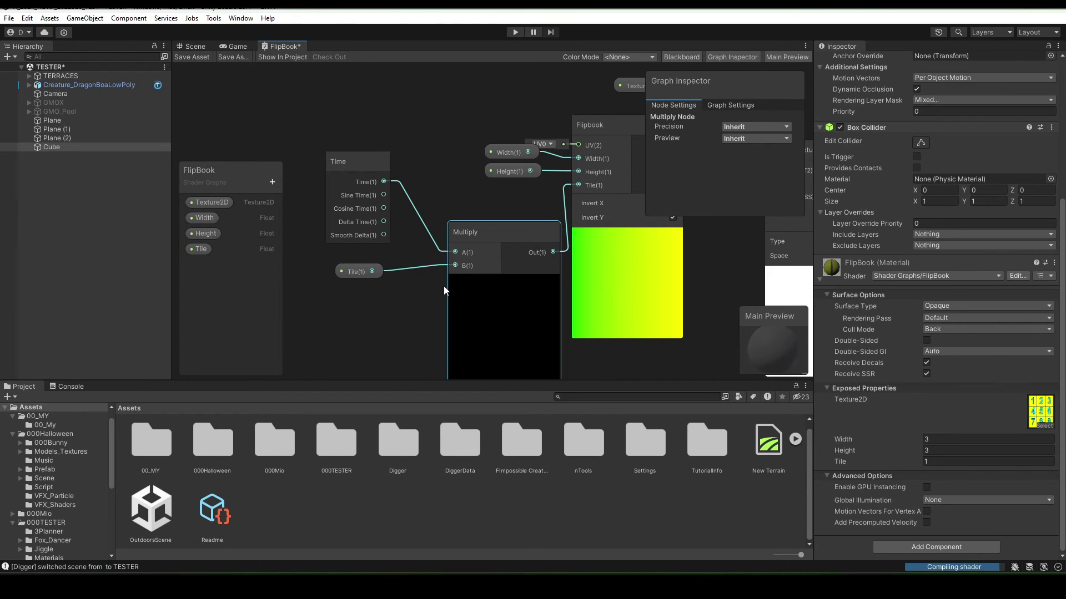
scroll(441, 285, "down", 3)
middle_click_drag(434, 222, 382, 209)
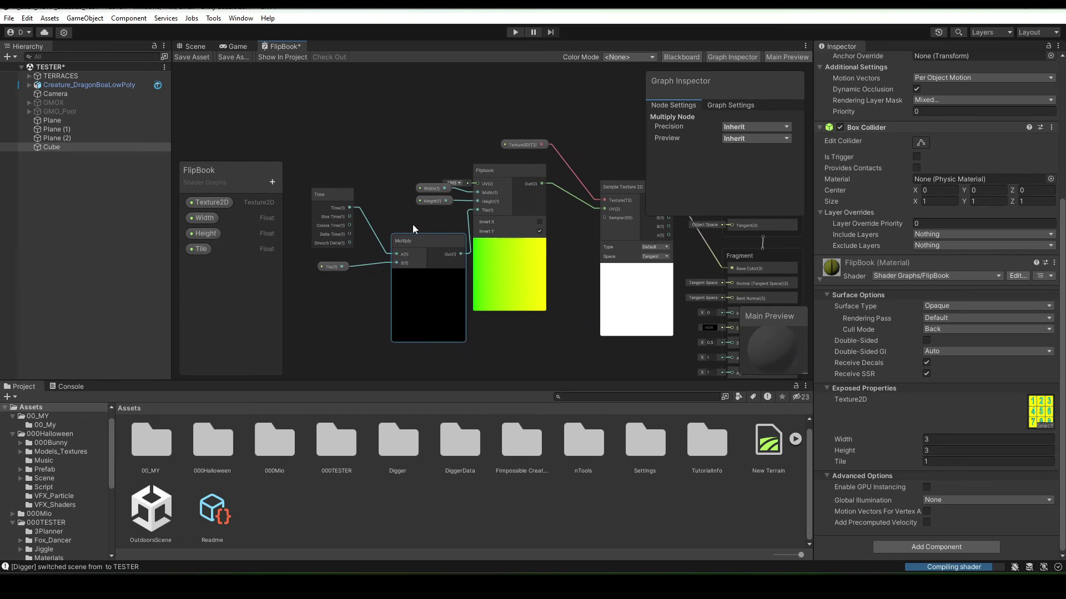
key("shift+space")
scroll(391, 242, "up", 2)
Rearrange the Texture2D, Flipbook, Multiply, Width/Height, Time and Tile nodes compactly, then un-maximize
scroll(412, 251, "up", 2)
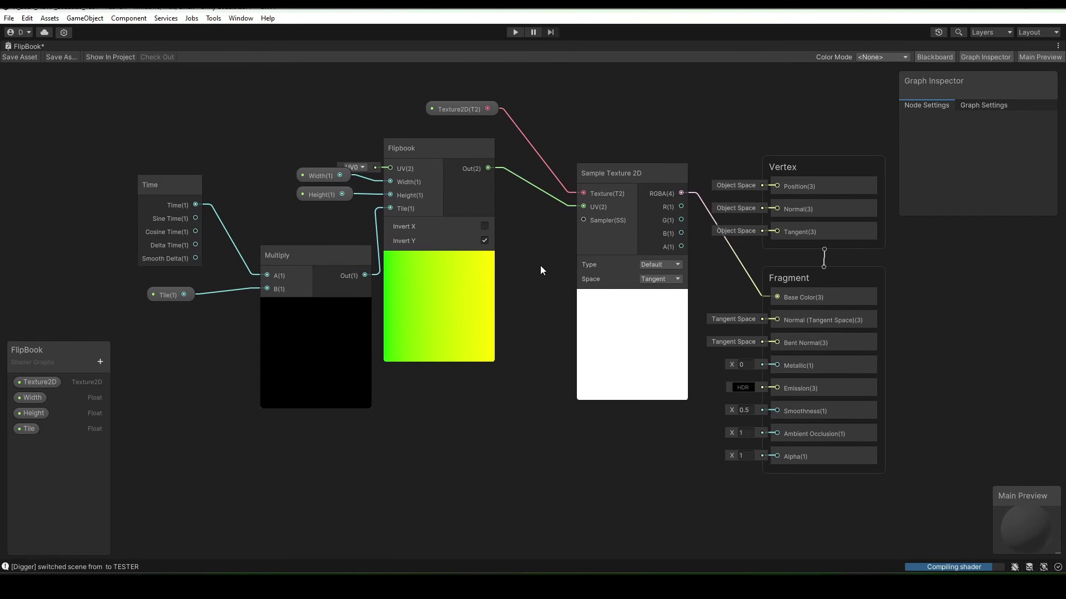
middle_click_drag(540, 270, 551, 292)
left_click_drag(447, 130, 604, 180)
left_click_drag(480, 171, 518, 205)
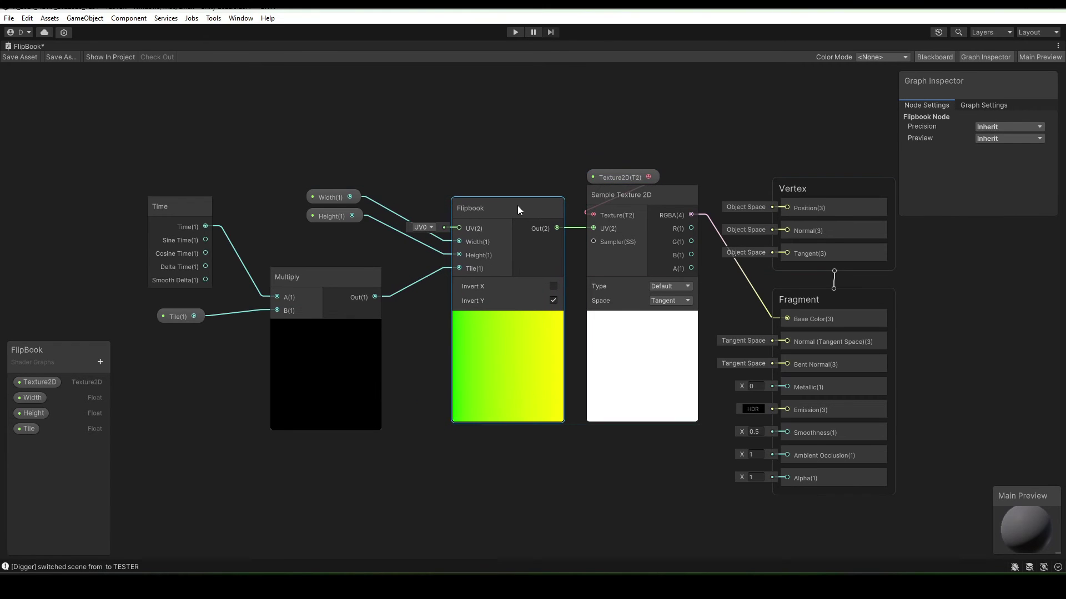
left_click_drag(315, 277, 359, 296)
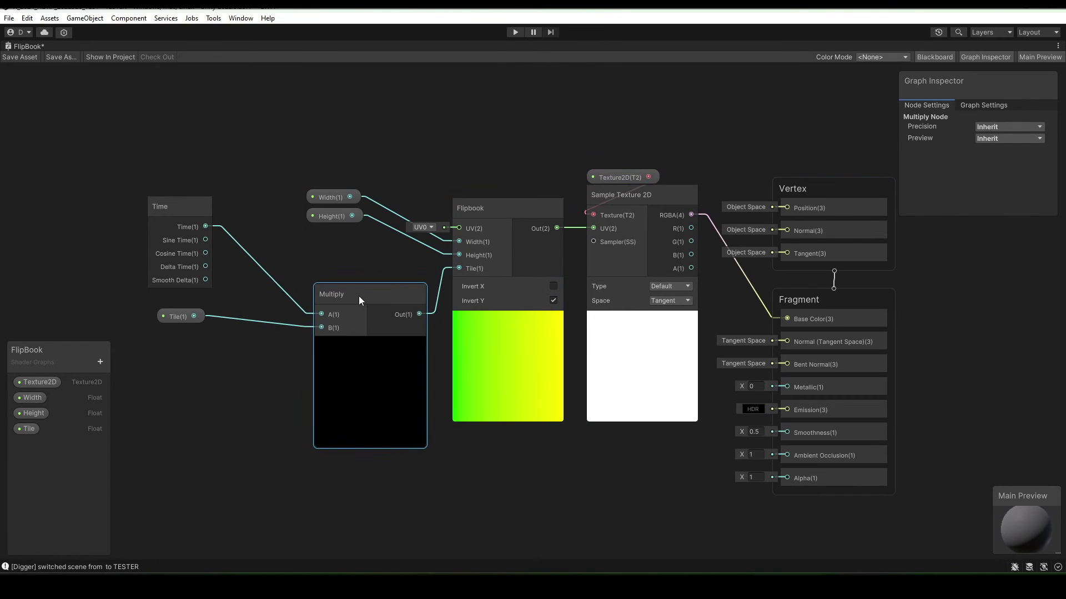
mouse_move(275, 162)
left_mouse_down()
mouse_move(342, 229)
mouse_move(342, 258)
left_mouse_up()
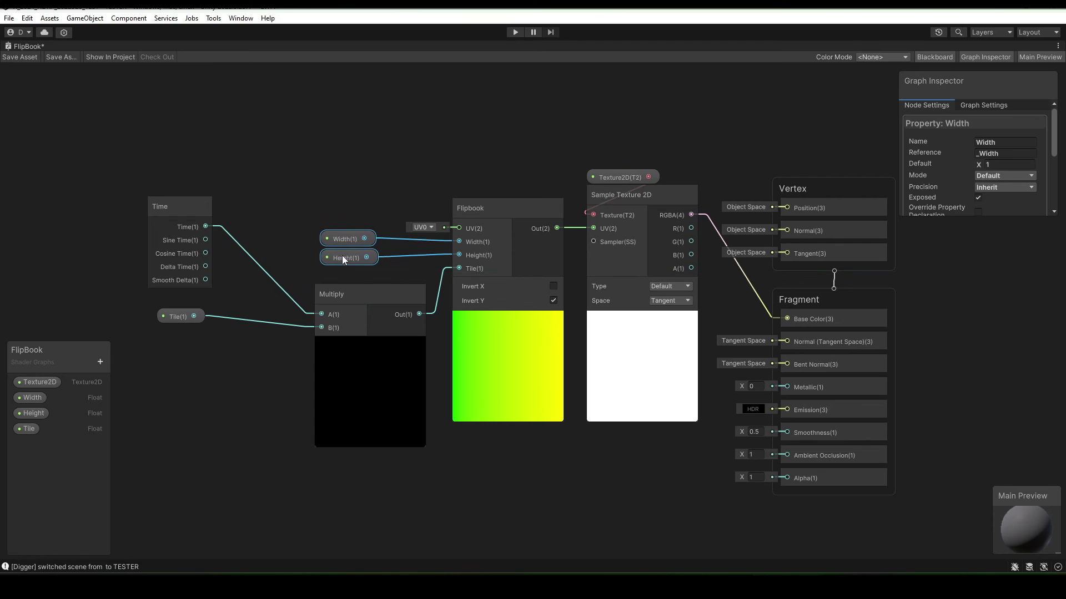
left_click_drag(176, 211, 255, 213)
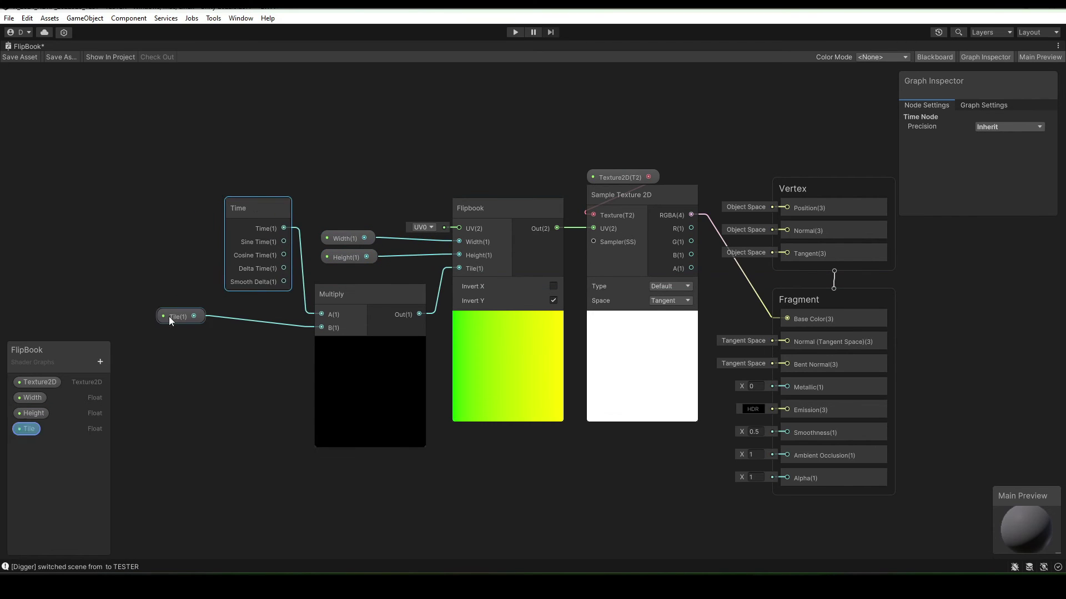
left_click_drag(169, 317, 253, 349)
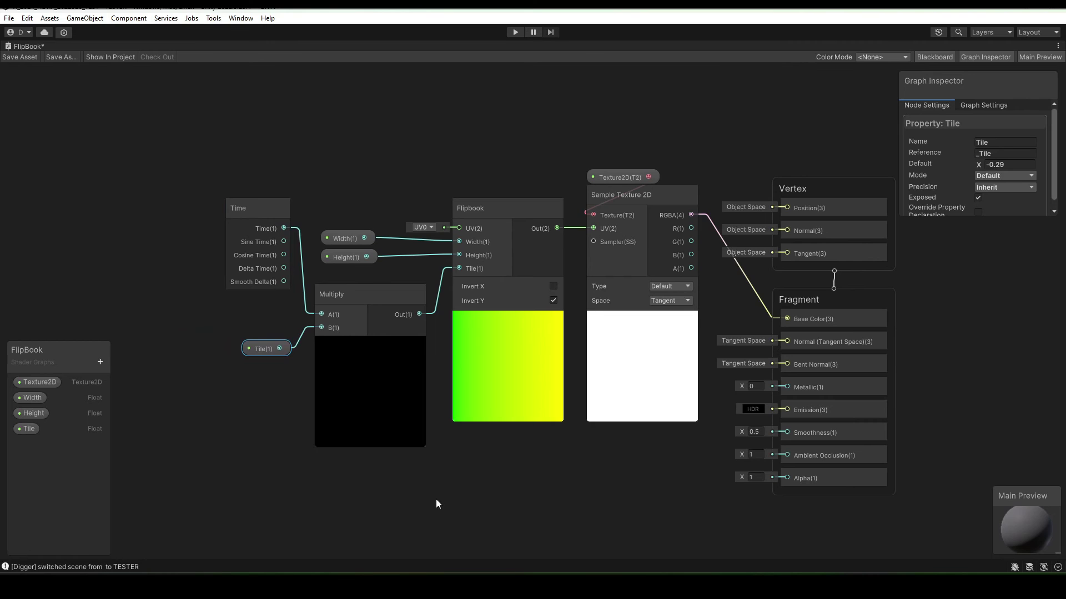
key("shift+space")
Save the FlipBook shader graph and return to the Scene view showing the cube
left_click(187, 57)
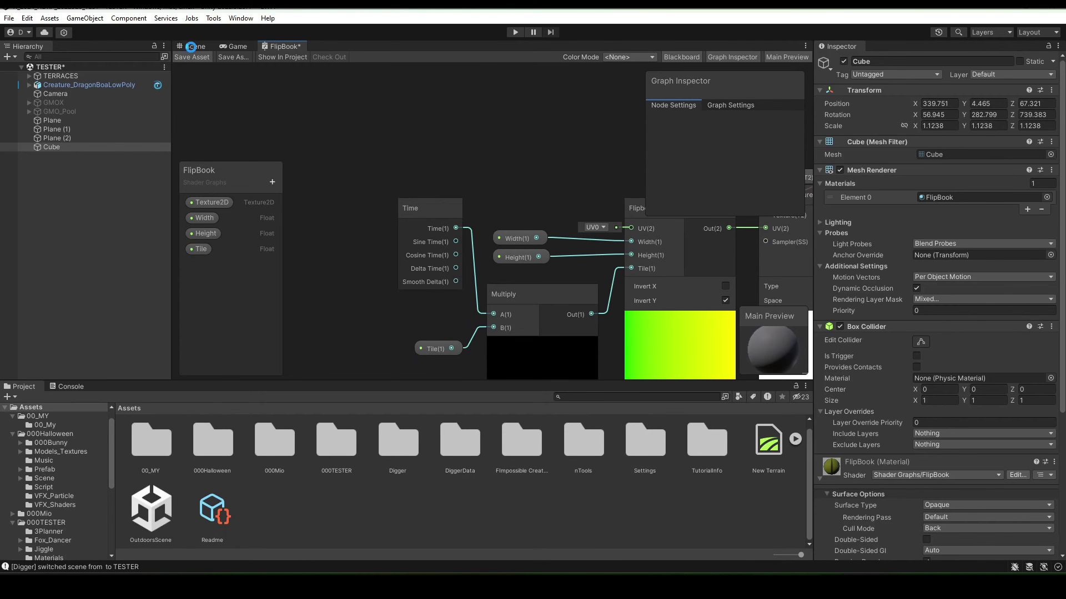
left_click(191, 46)
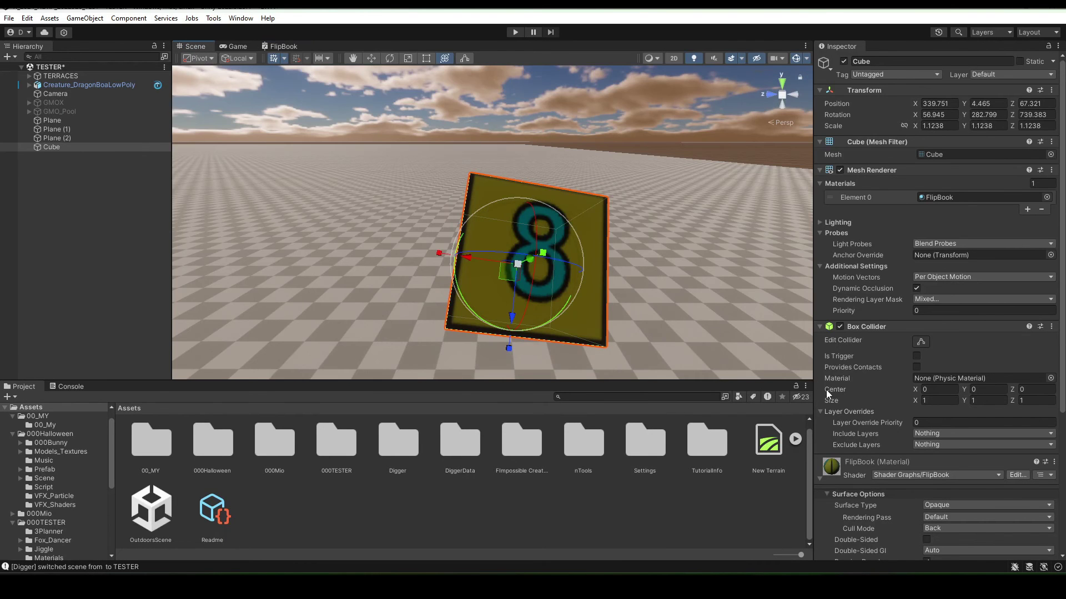
scroll(897, 339, "down", 3)
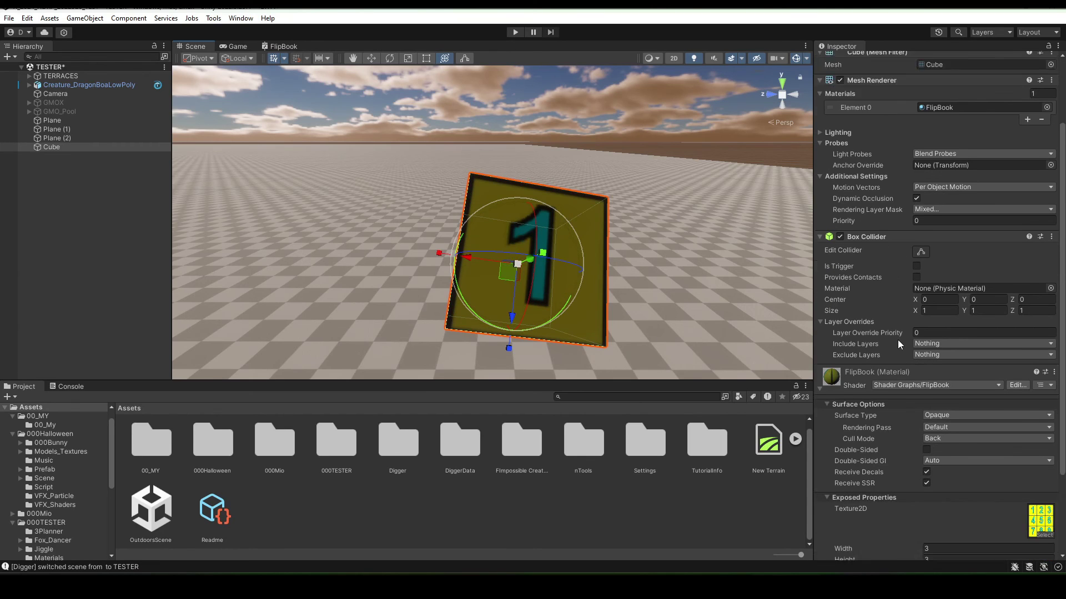
scroll(897, 339, "down", 2)
scroll(898, 339, "down", 1)
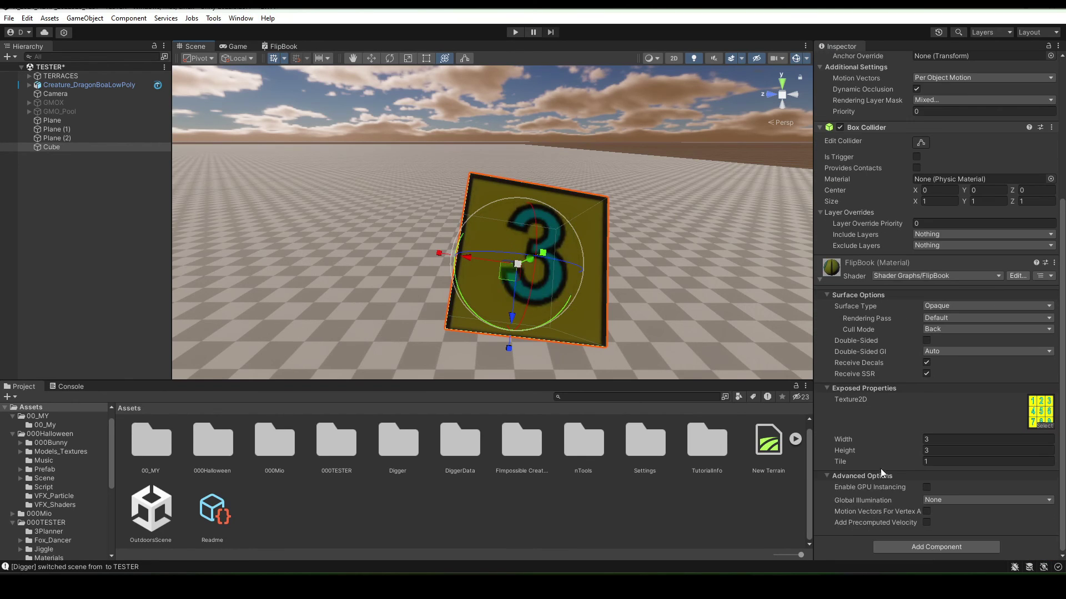
Set the FlipBook material's Tile value to -0.61 in the Inspector
left_click(941, 463)
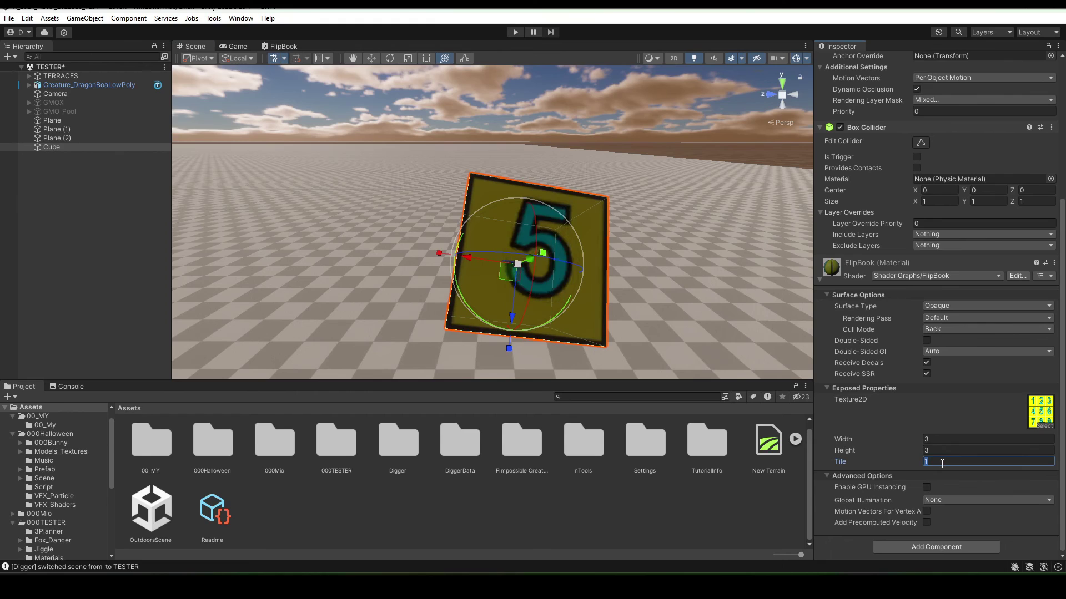
type("0")
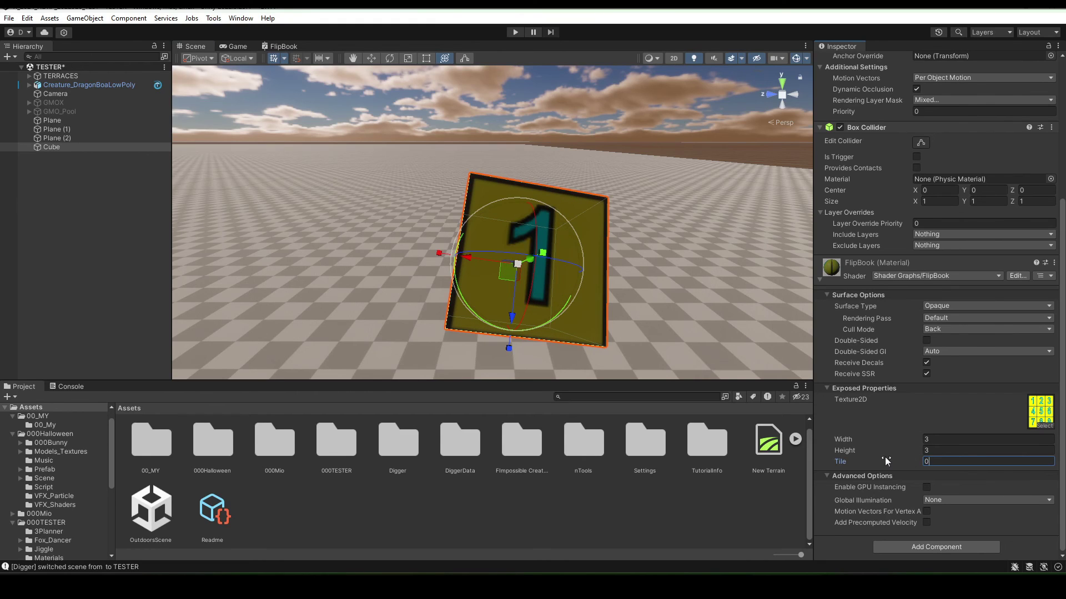
left_click_drag(886, 460, 882, 461)
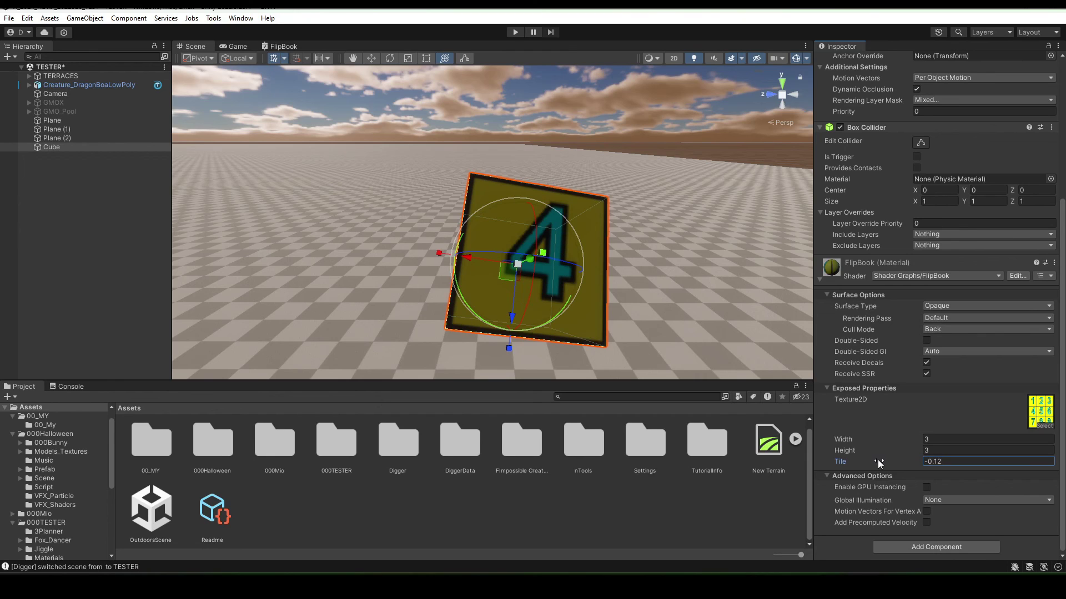
left_click_drag(875, 461, 865, 461)
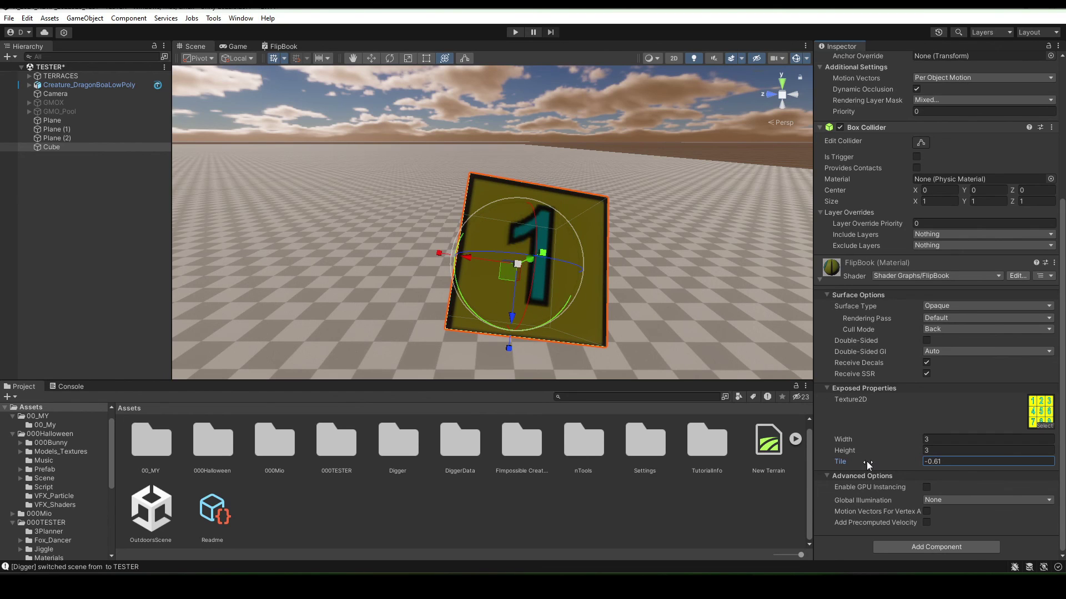
Raise Tile to 5.66 and rotate the cube onto a corner to show several animated faces
left_click_drag(844, 462, 905, 471)
mouse_move(561, 298)
left_mouse_down()
mouse_move(524, 358)
mouse_move(647, 370)
left_mouse_up()
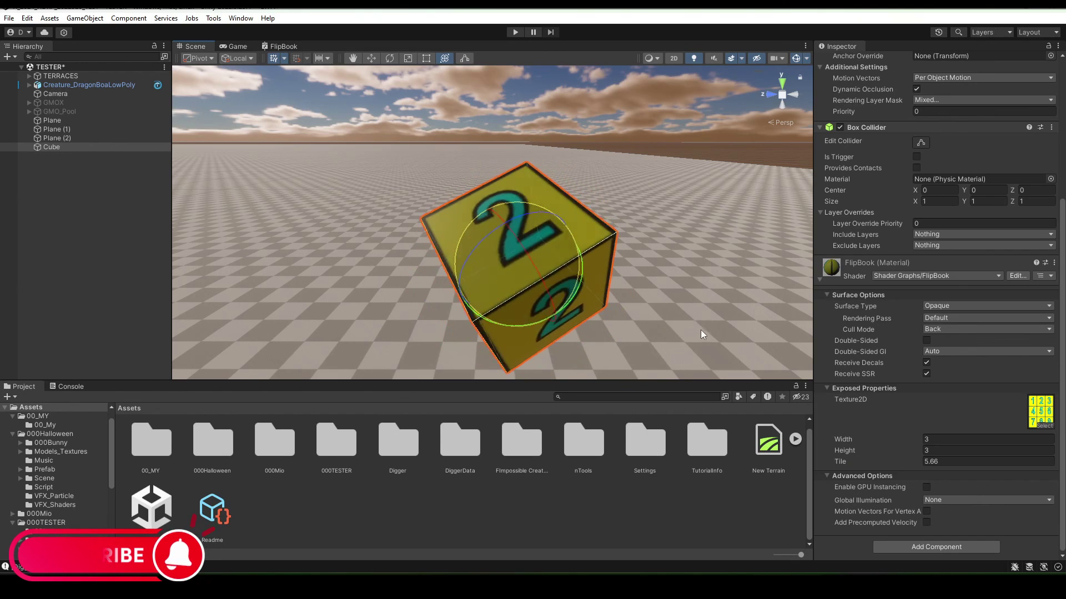
mouse_move(647, 370)
left_mouse_down()
mouse_move(711, 285)
mouse_move(568, 250)
mouse_move(481, 158)
left_mouse_up()
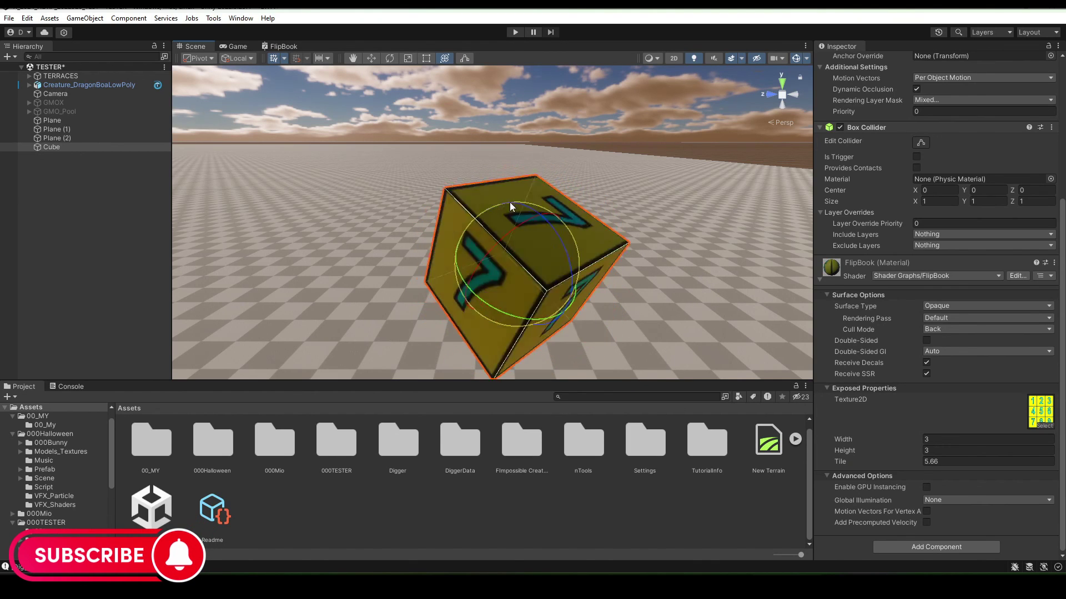